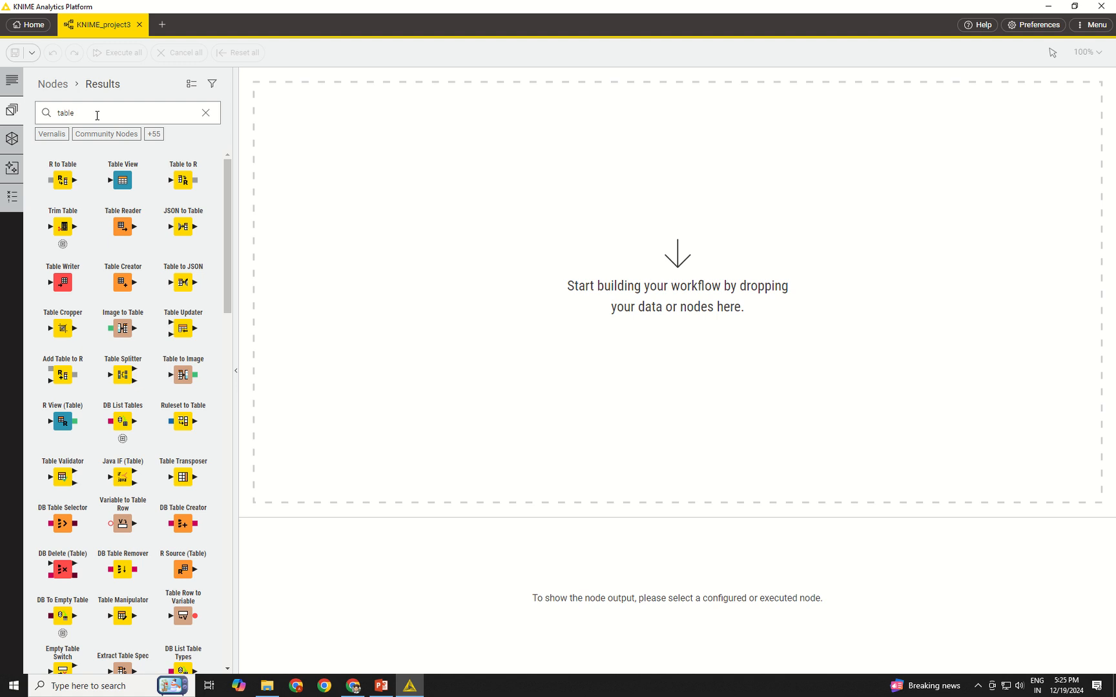
Step: Add a Table Reader node and load TripadvisorReviews-SanFranciscoRestaurants-ItalianChineseFood.table from the Data Session 1 folder of the course's Slides & Data directory
drag(123, 226, 486, 228)
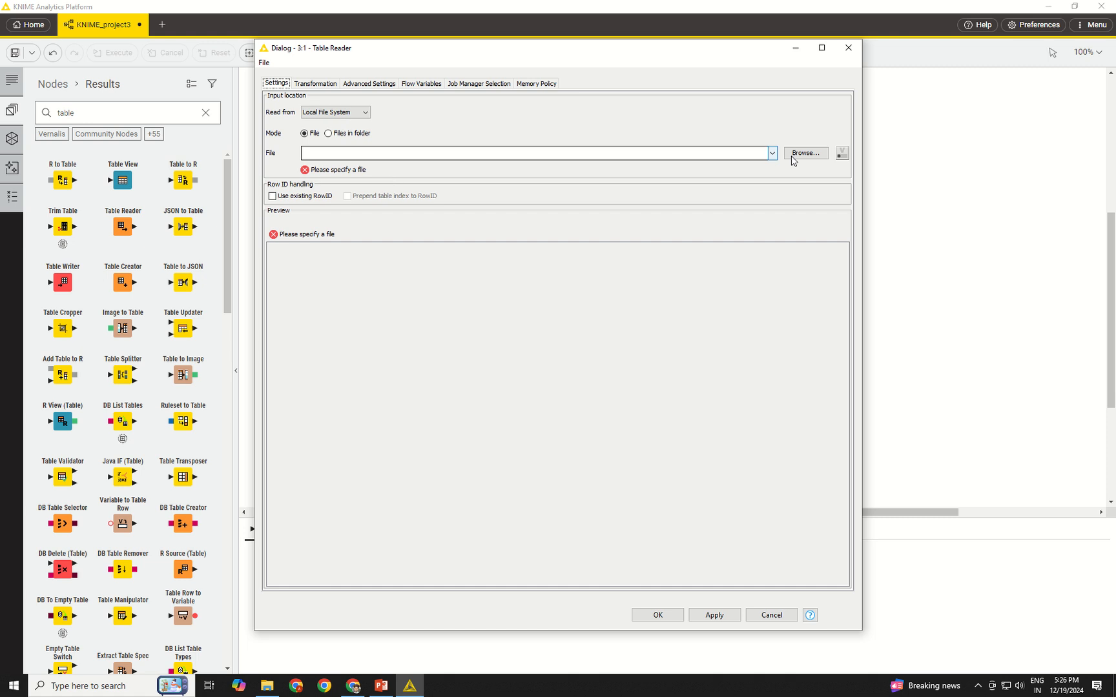
click(795, 153)
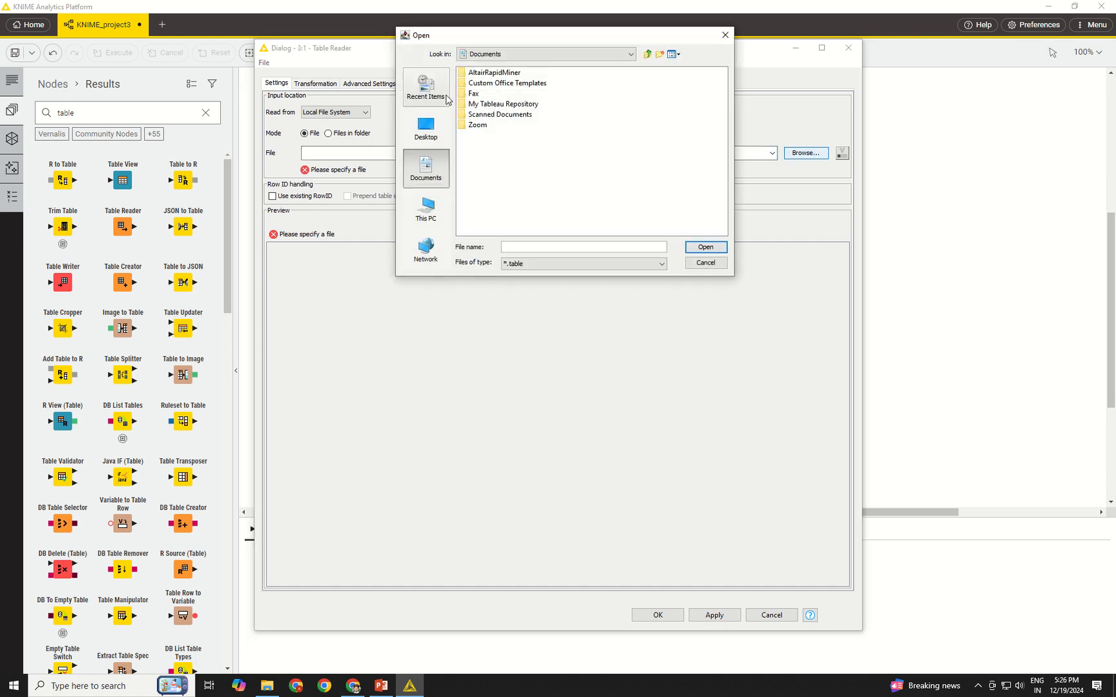
click(430, 93)
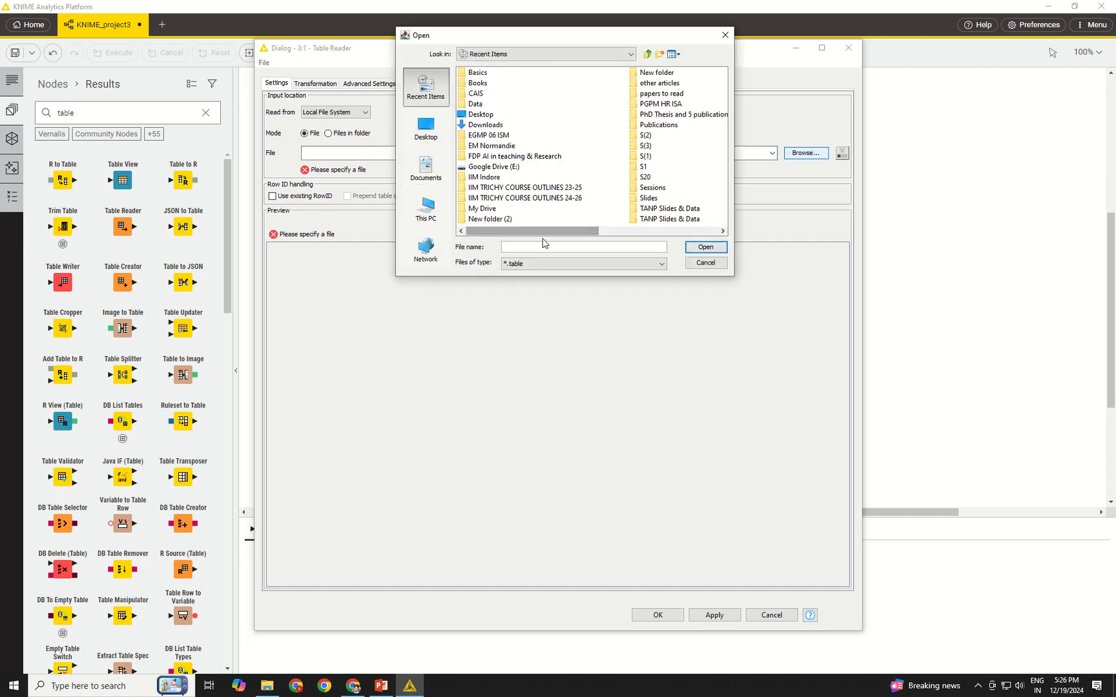
drag(546, 232, 668, 232)
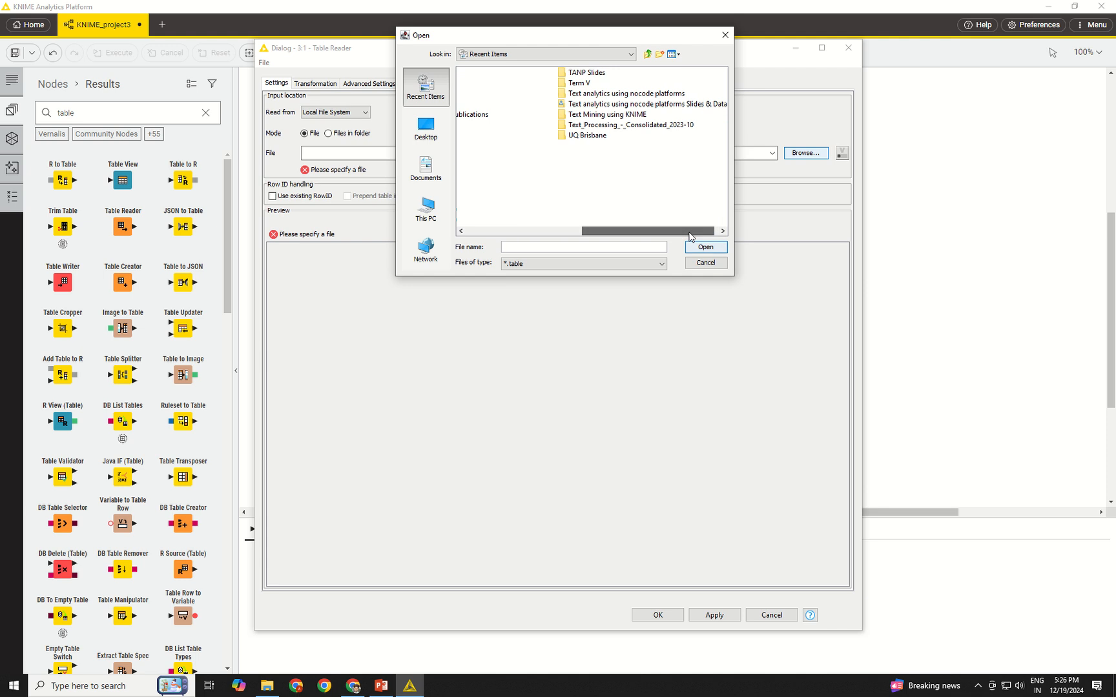
double_click(671, 104)
double_click(476, 73)
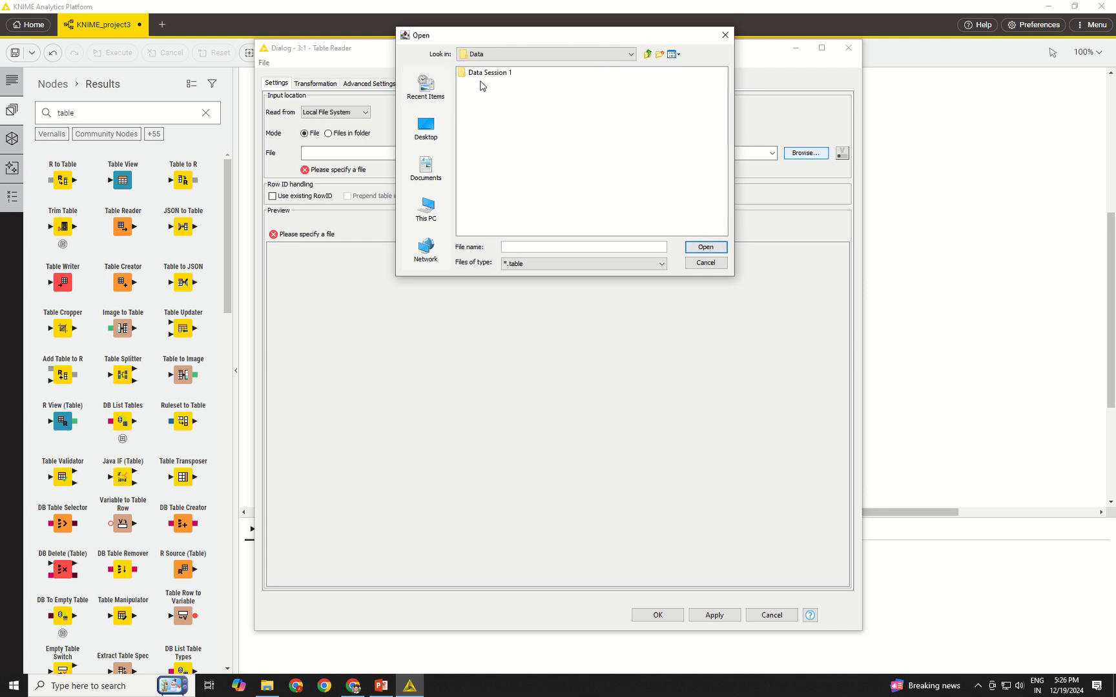
click(484, 75)
double_click(484, 75)
click(551, 105)
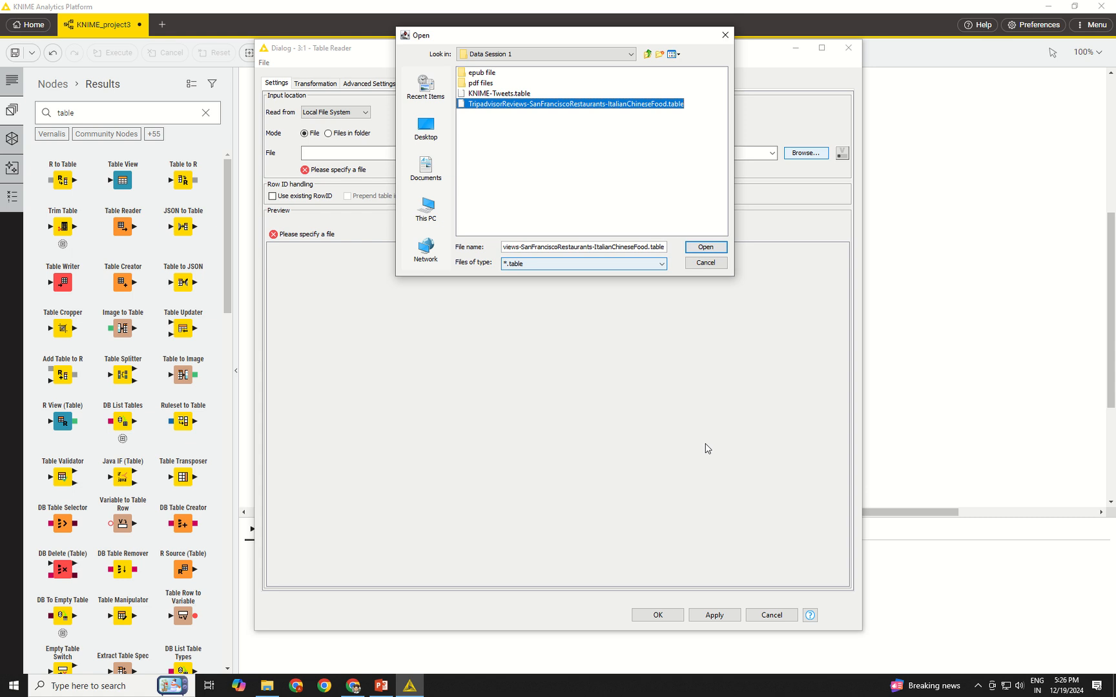
click(698, 247)
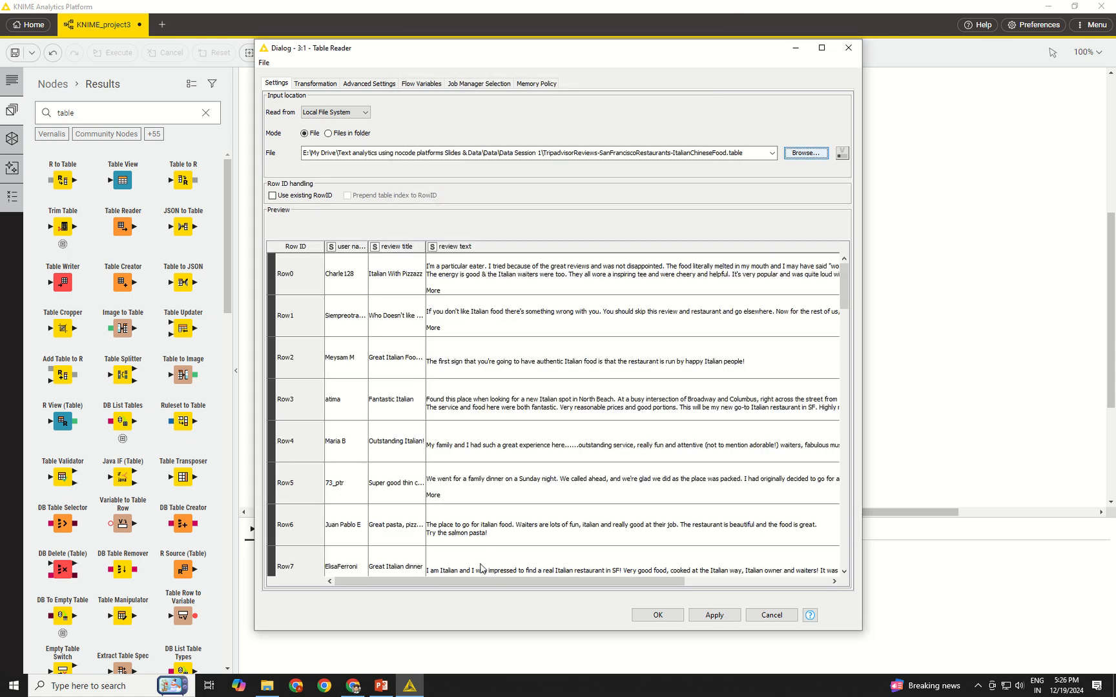
Step: Check the columns and rows of the loaded review table in the preview, and accept the Table Reader configuration
drag(534, 582, 378, 580)
drag(501, 581, 647, 587)
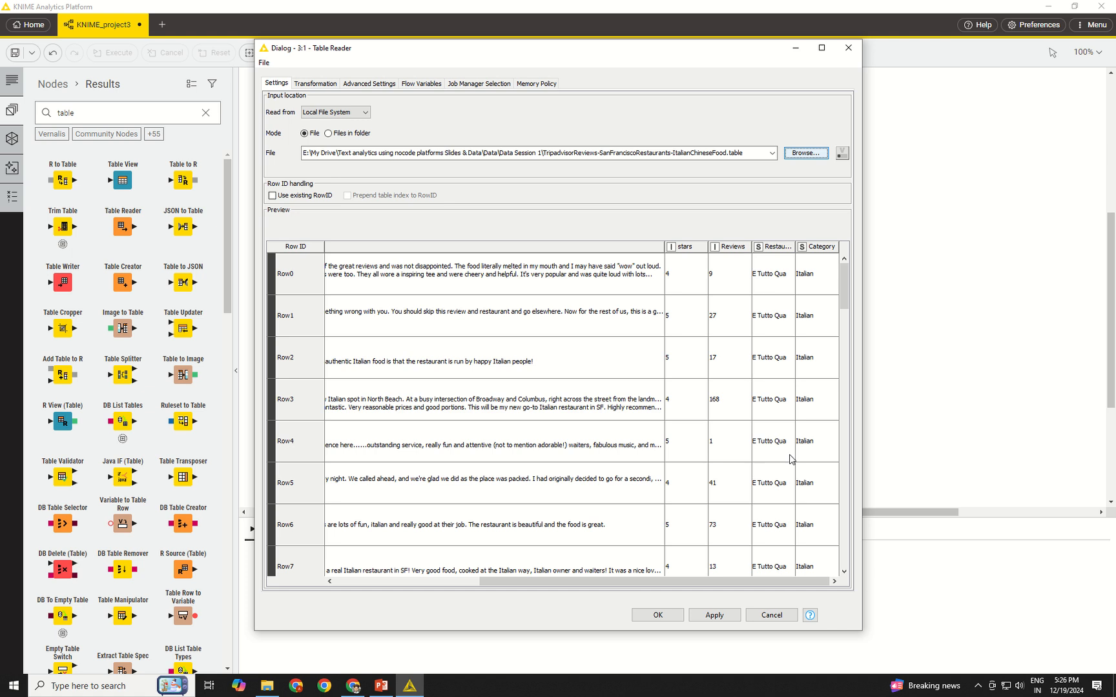
scroll(789, 460, down, 16)
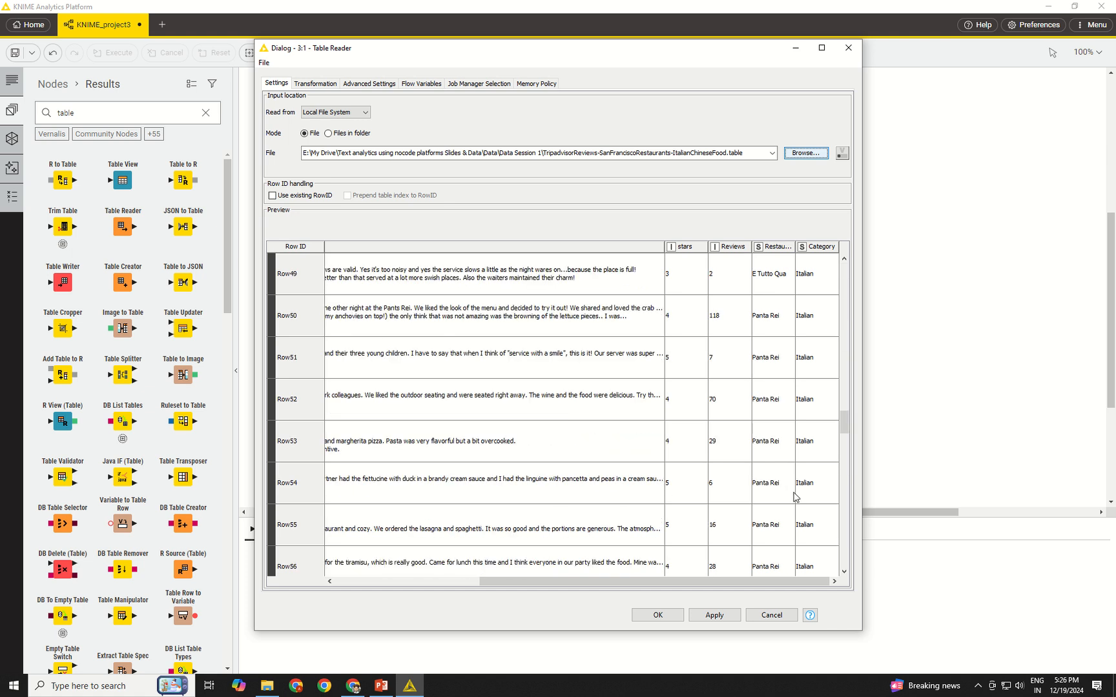
scroll(794, 496, down, 6)
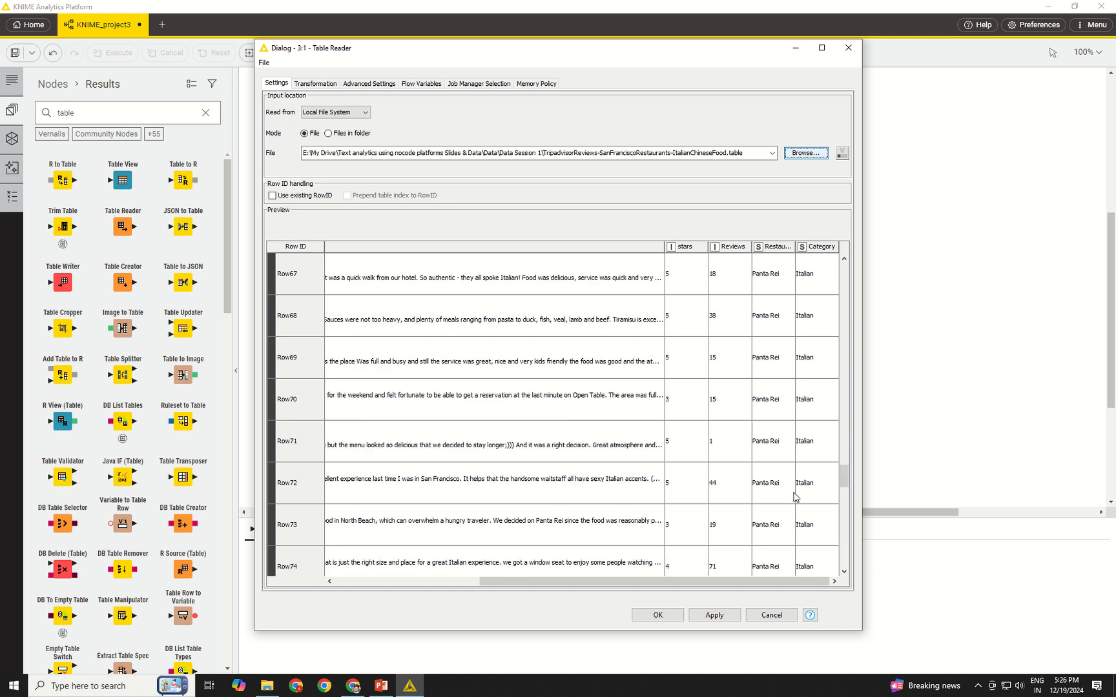
click(657, 615)
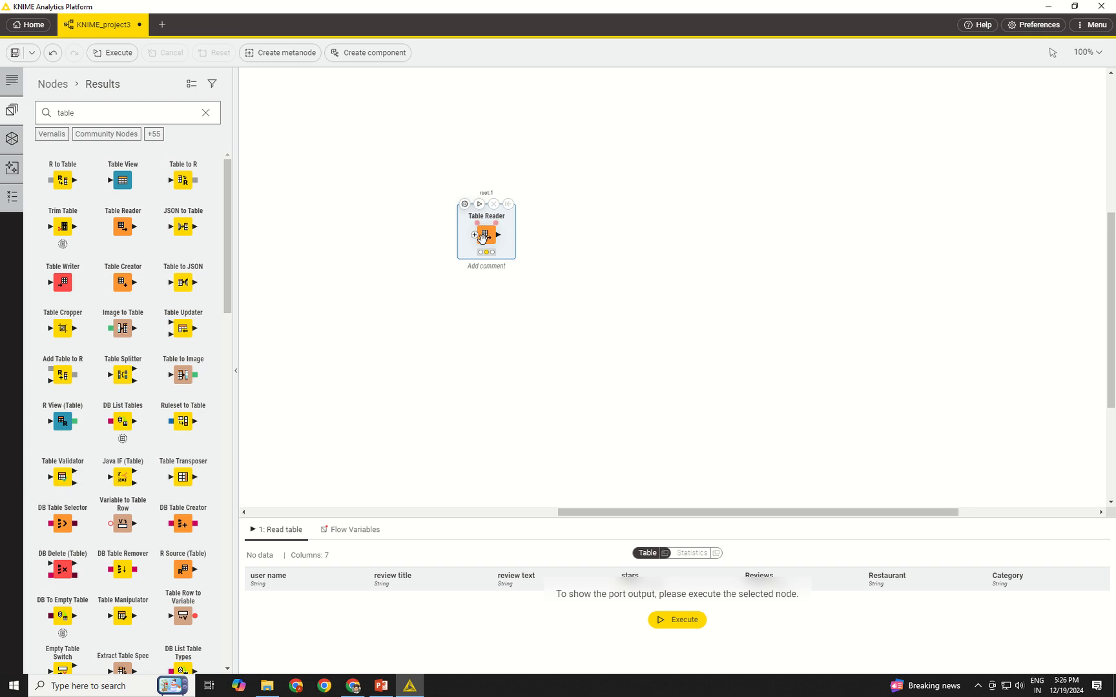
Step: Add a Table View node above and beside the Table Reader, connected to its output
drag(484, 236, 552, 134)
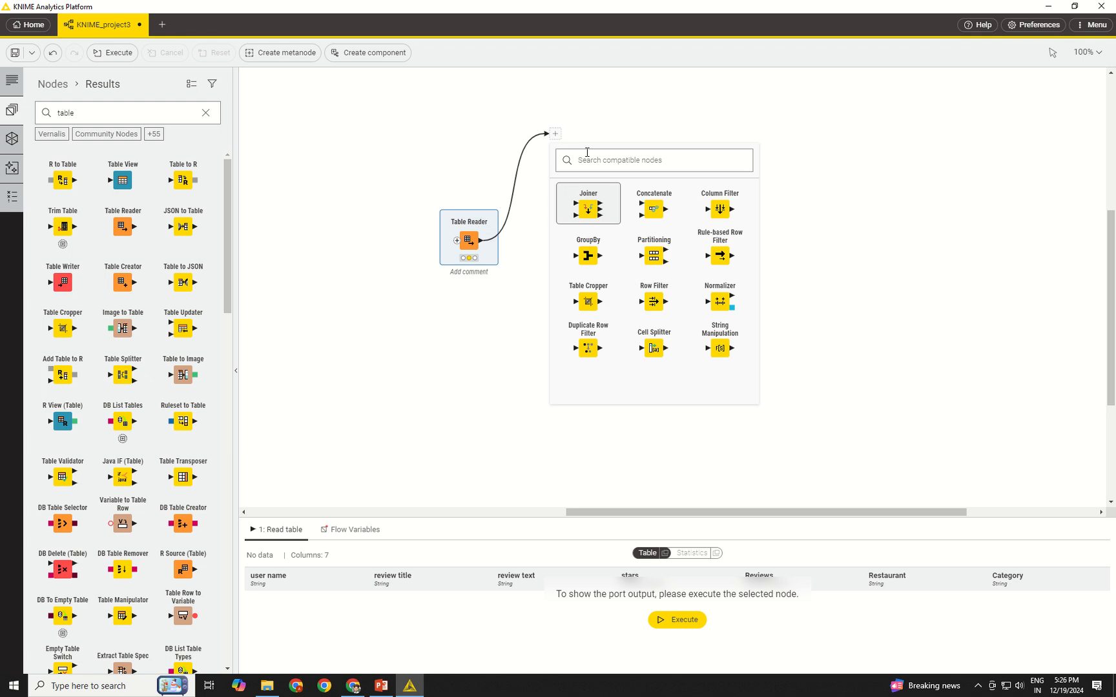
text(table)
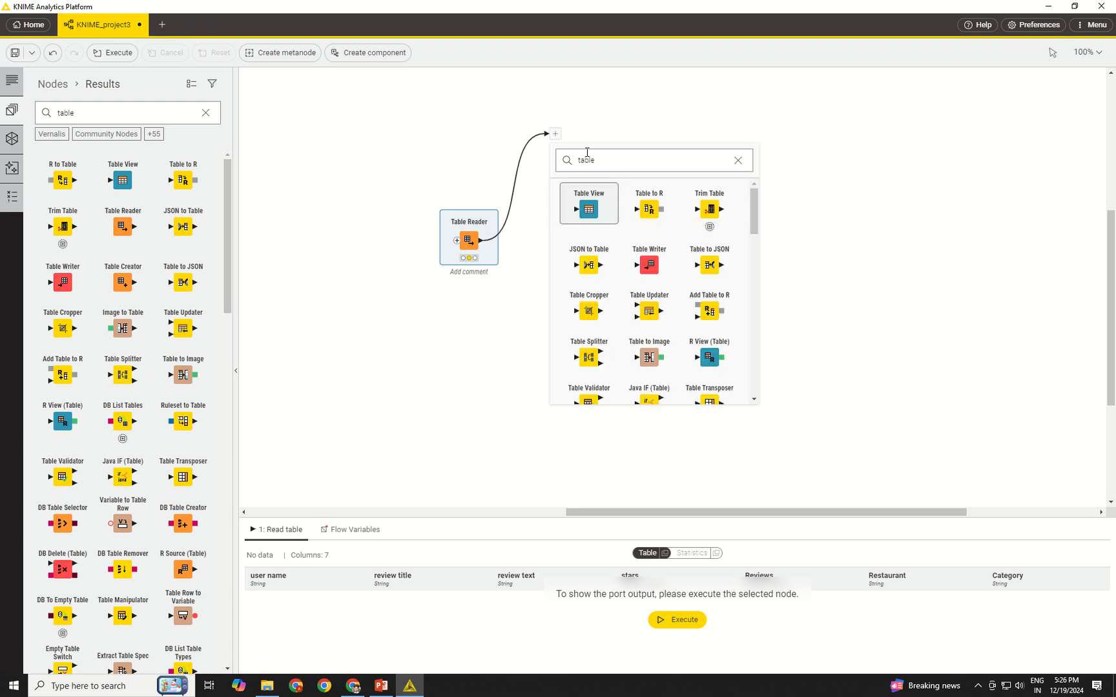
click(594, 202)
mouse_move(566, 133)
mouse_down()
mouse_move(588, 131)
mouse_move(568, 134)
mouse_up()
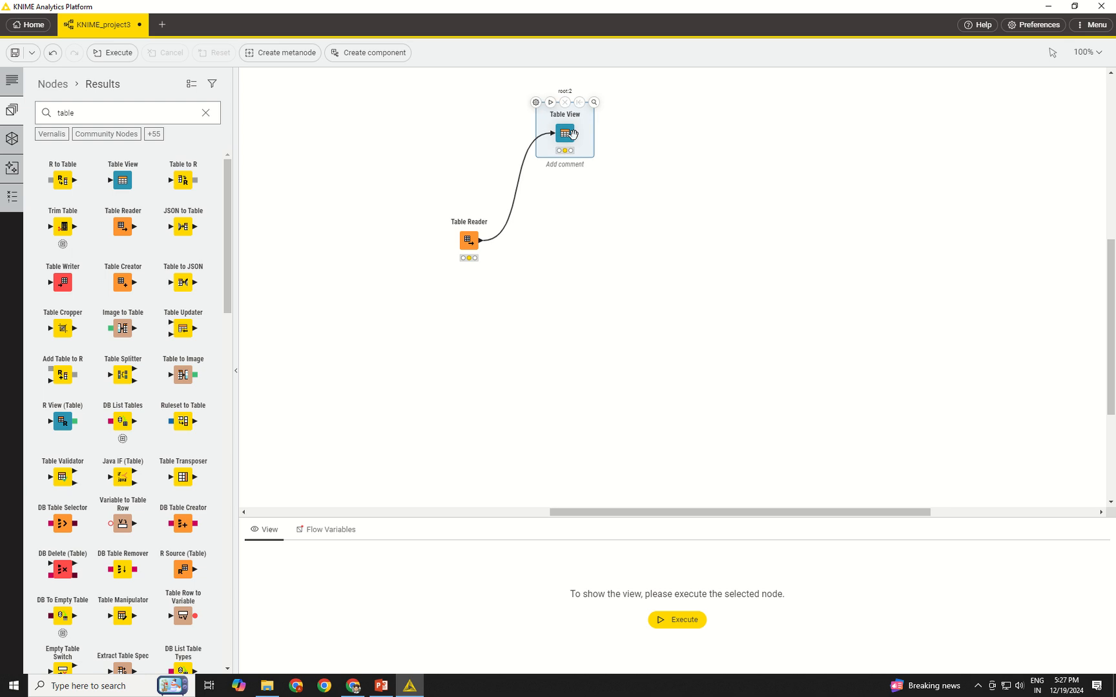
Step: Execute the Table View node and browse the restaurant review rows in its interactive view, closing it when done
click(550, 102)
click(594, 102)
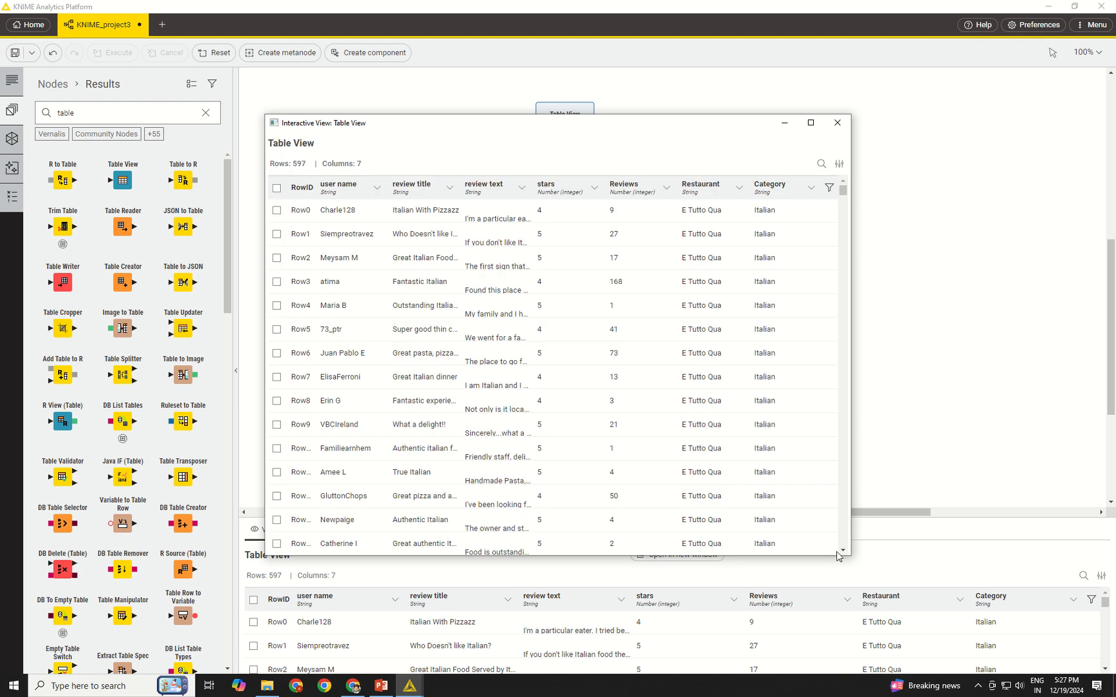
mouse_move(848, 557)
mouse_down()
mouse_move(864, 559)
mouse_move(846, 557)
mouse_up()
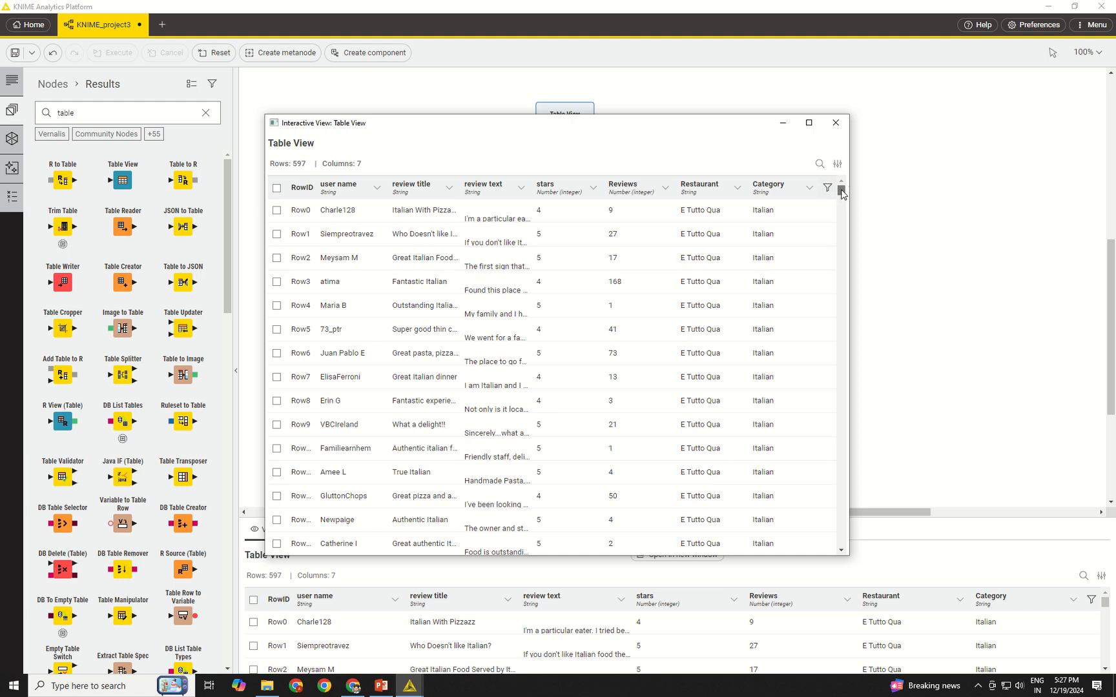
drag(841, 191, 842, 479)
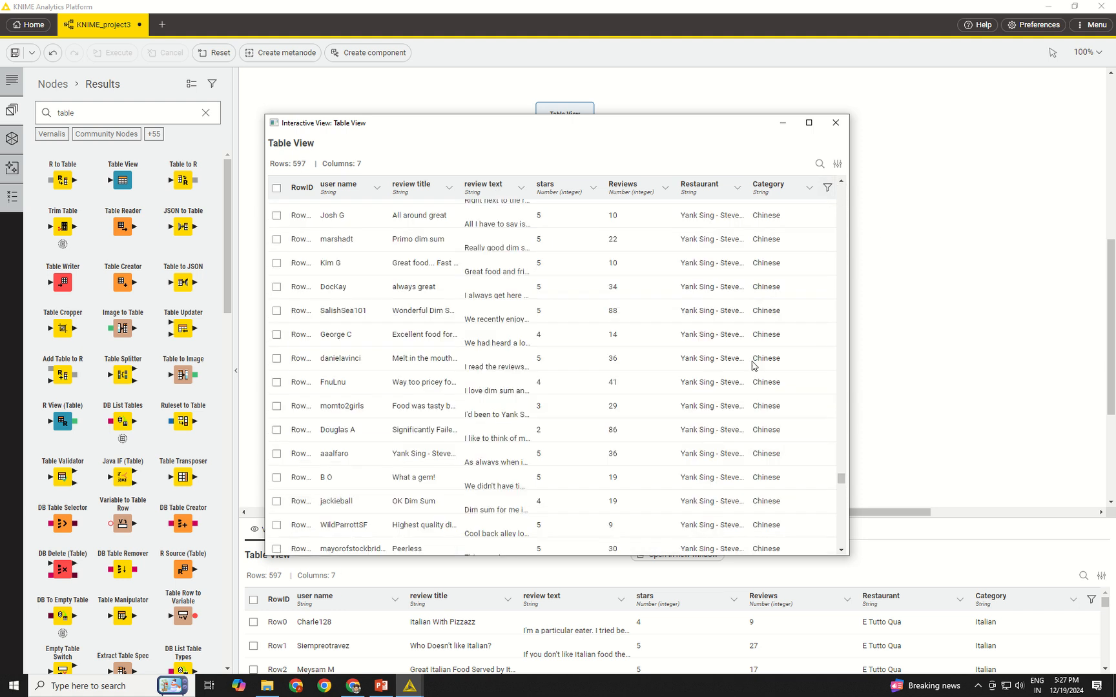
scroll(667, 332, up, 10)
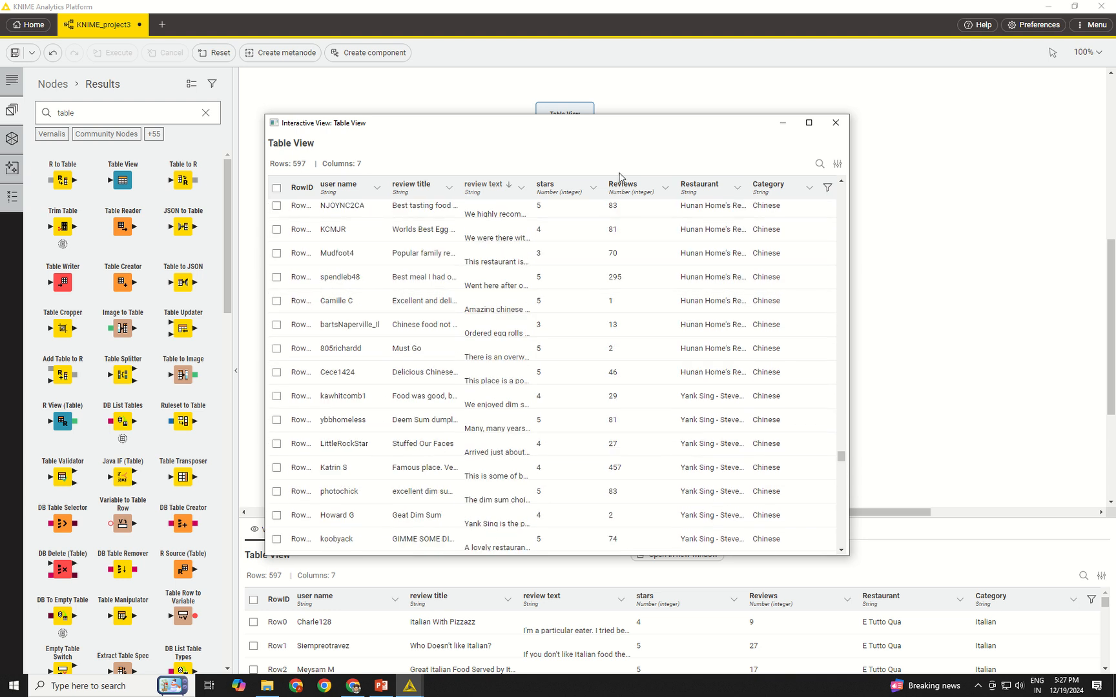
click(835, 124)
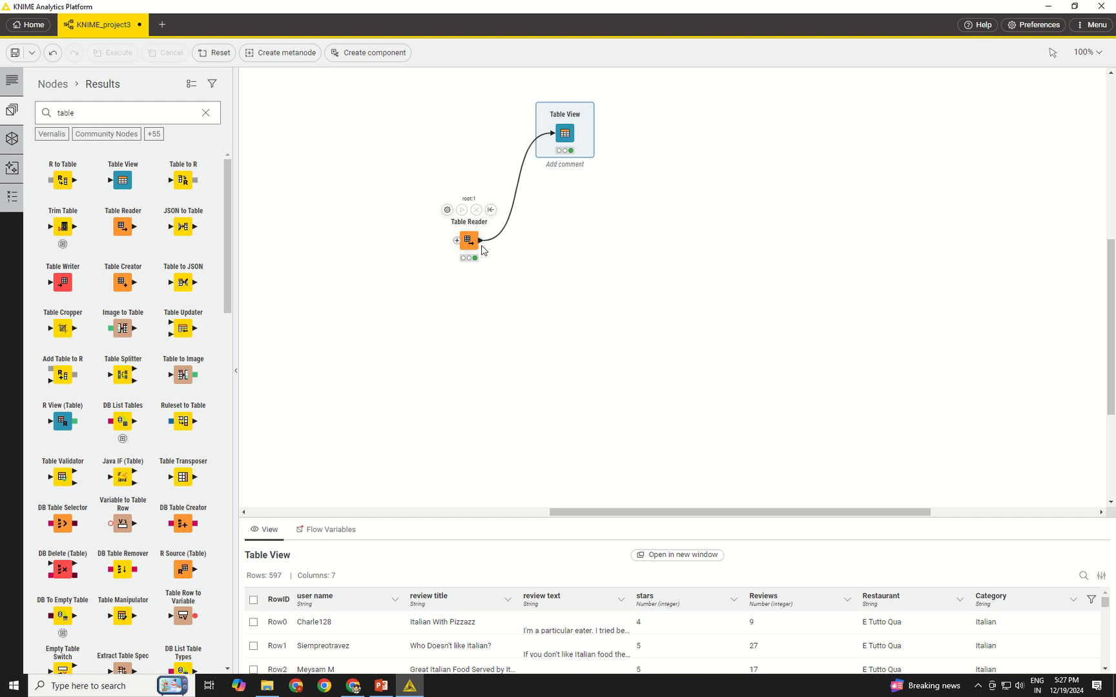
Step: Add a Strings to Document node connected to the Table Reader's output, in line with the reader
drag(481, 240, 590, 241)
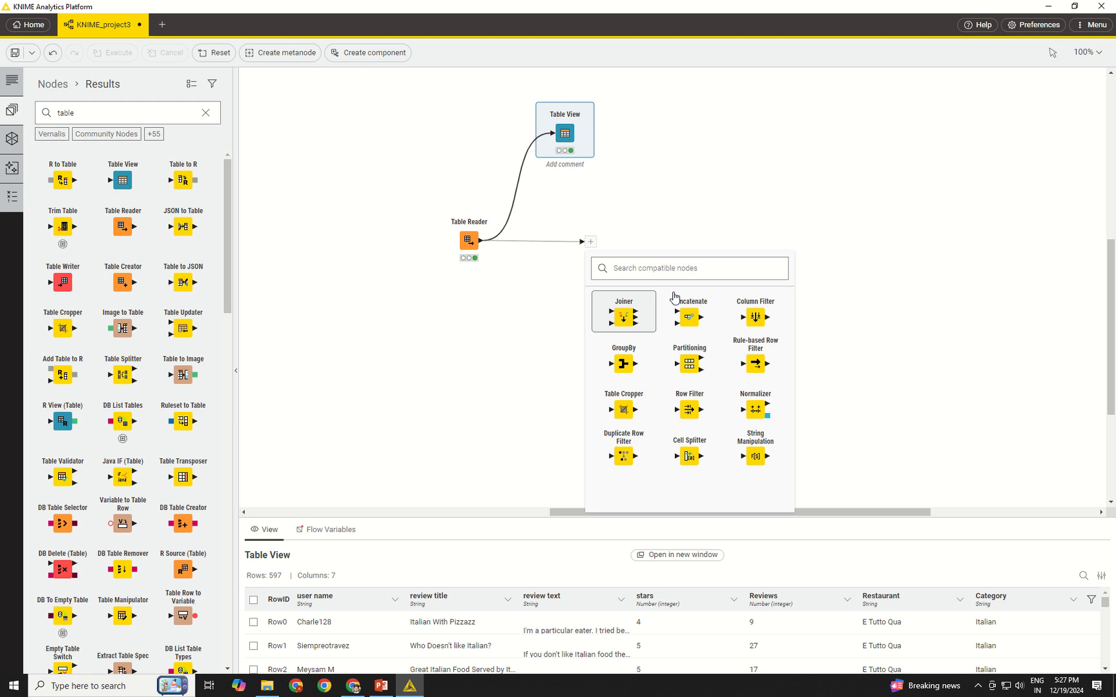
text(s)
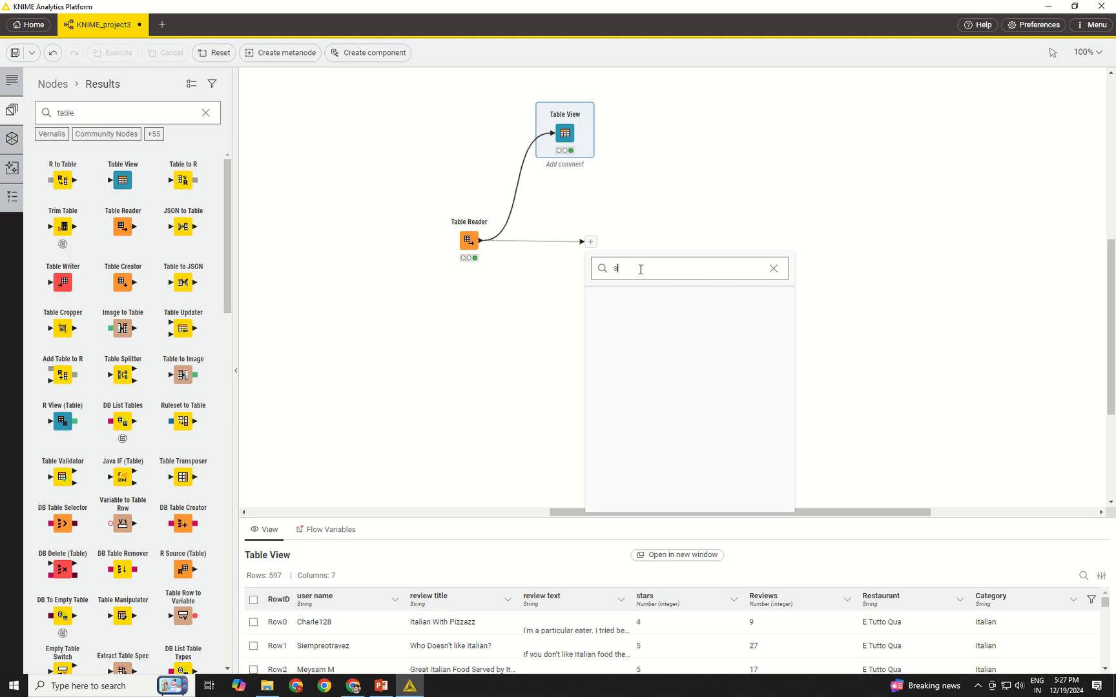
text(tring to)
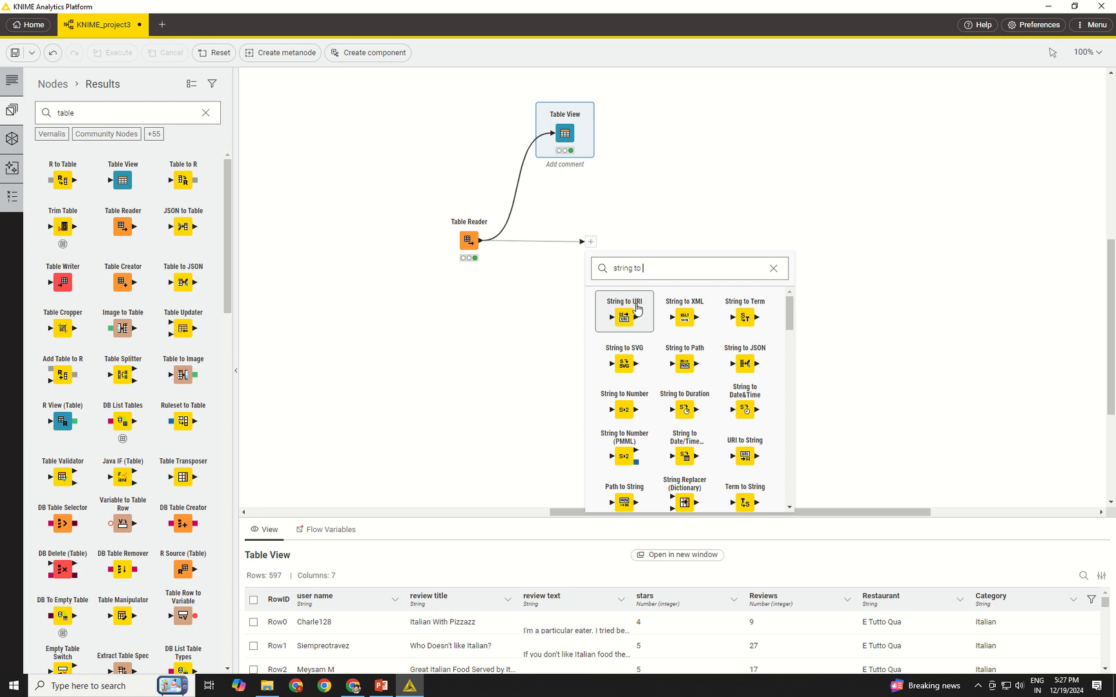
text( document)
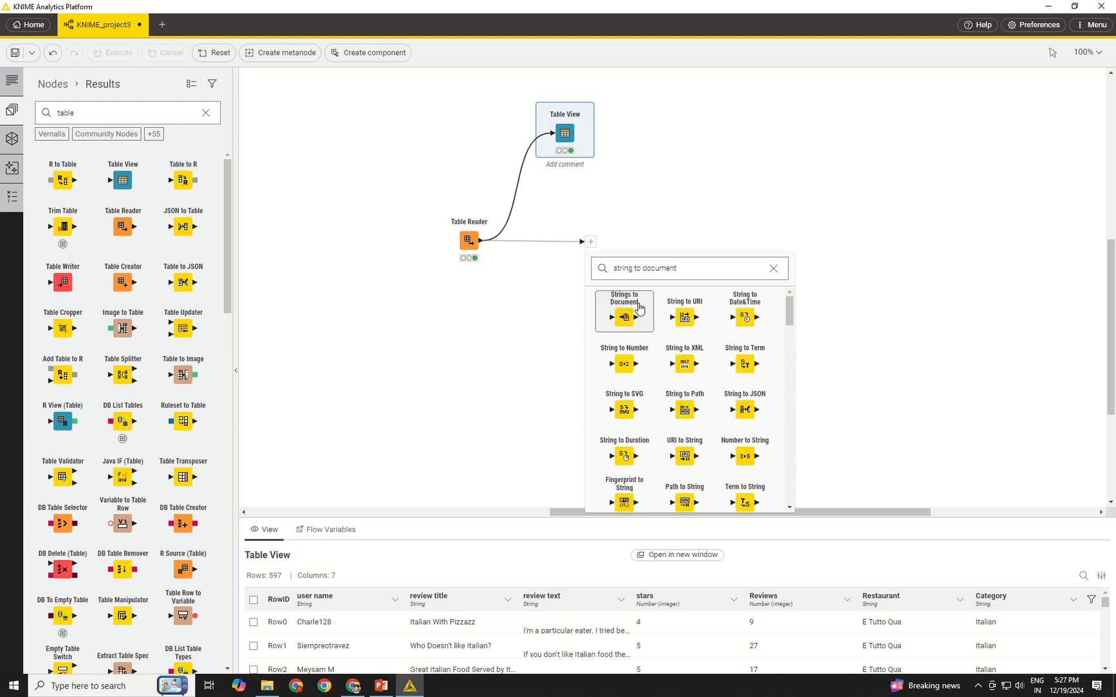
click(639, 308)
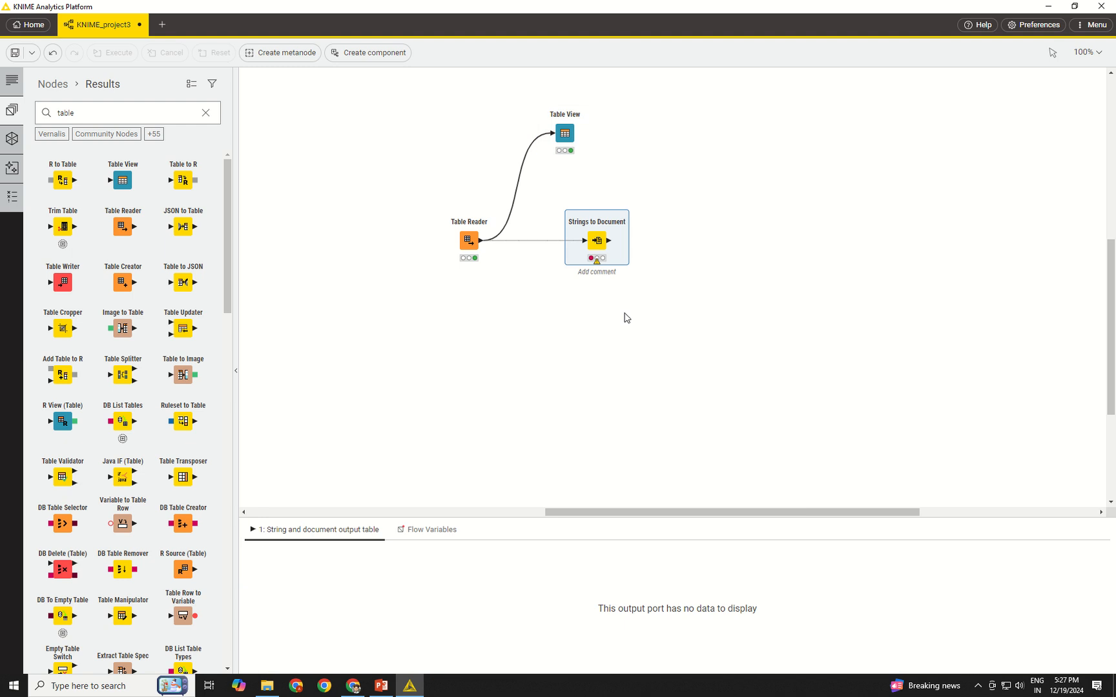
drag(596, 241, 602, 240)
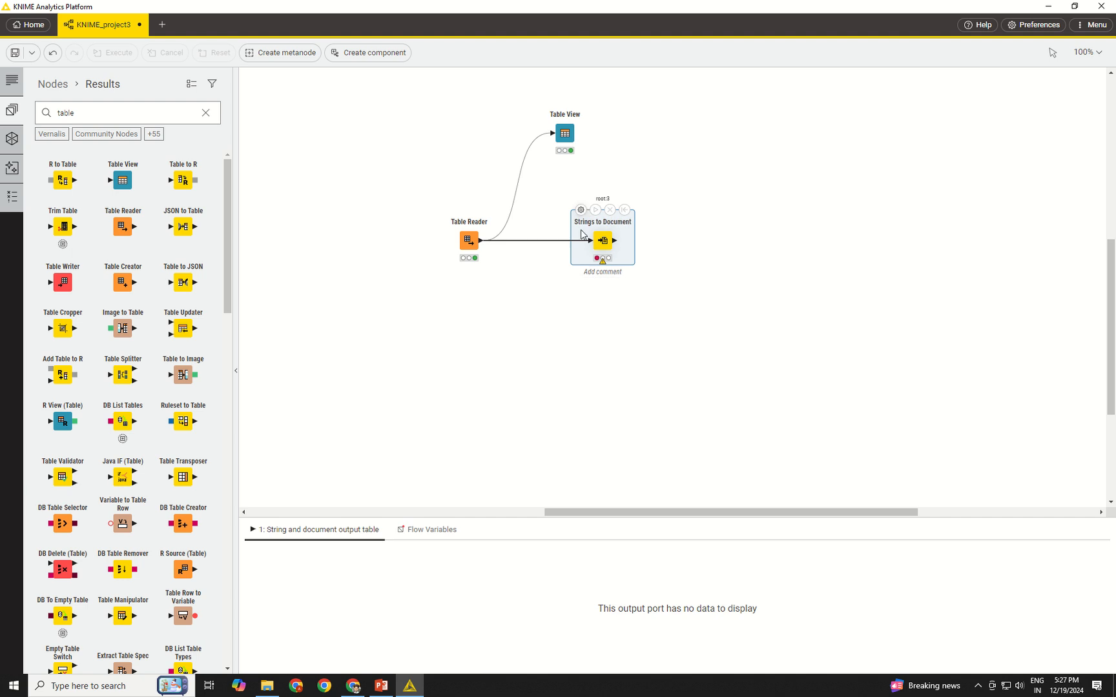
Step: Configure Strings to Document with review title as title column, review text as full text, and Trip Advisor as document source
click(582, 210)
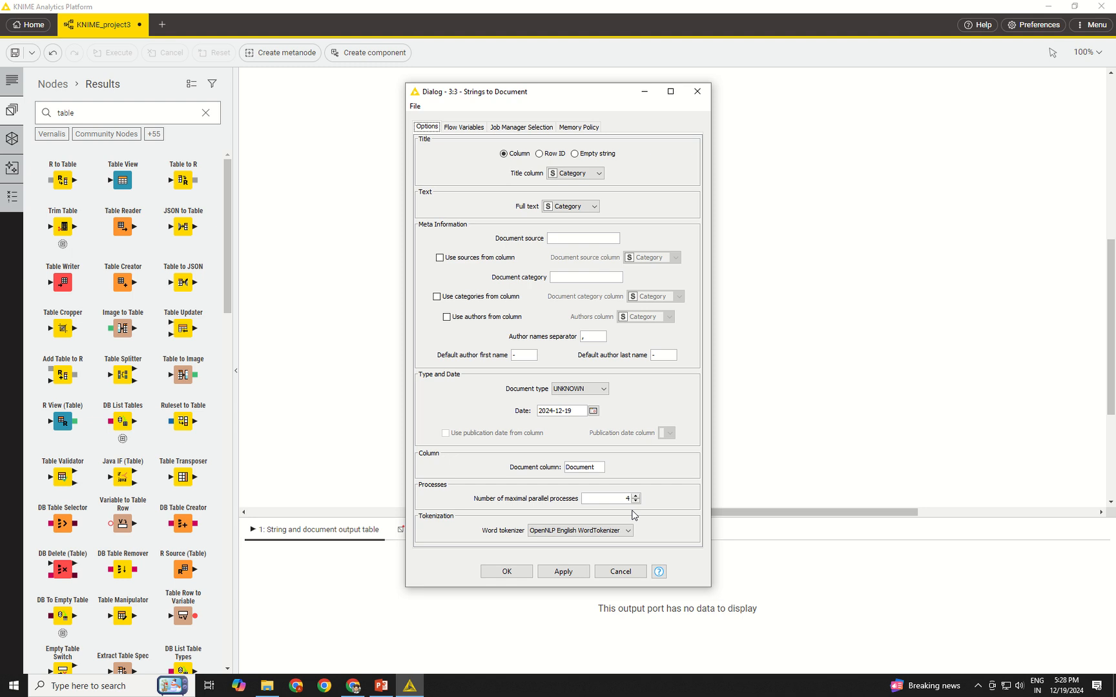
click(595, 175)
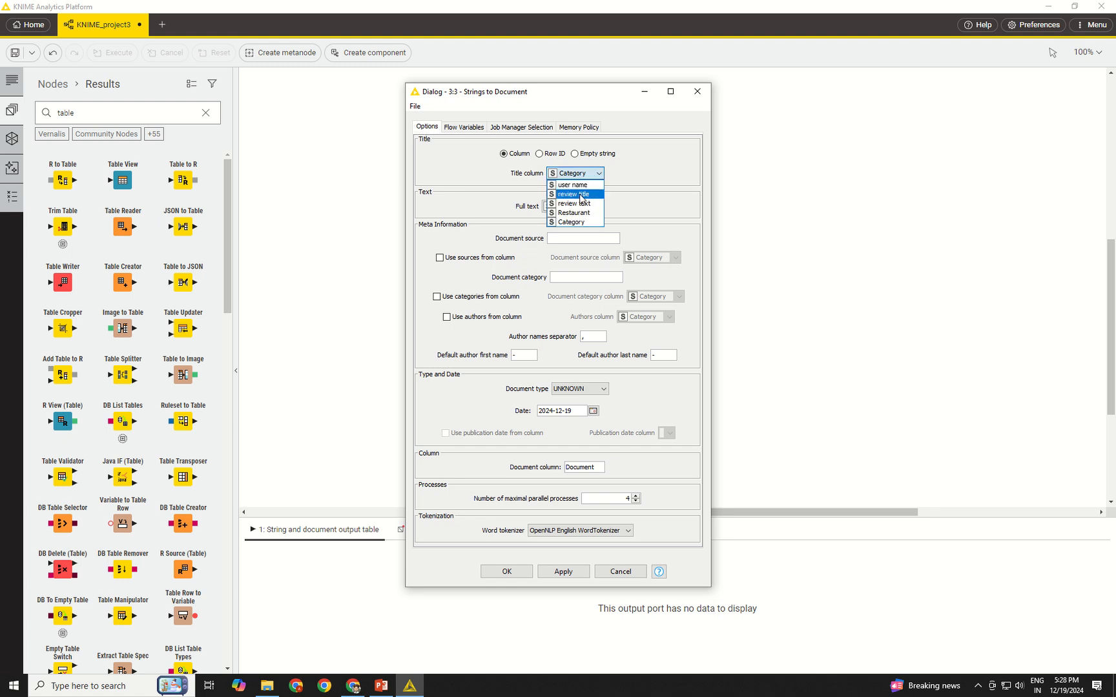
click(580, 194)
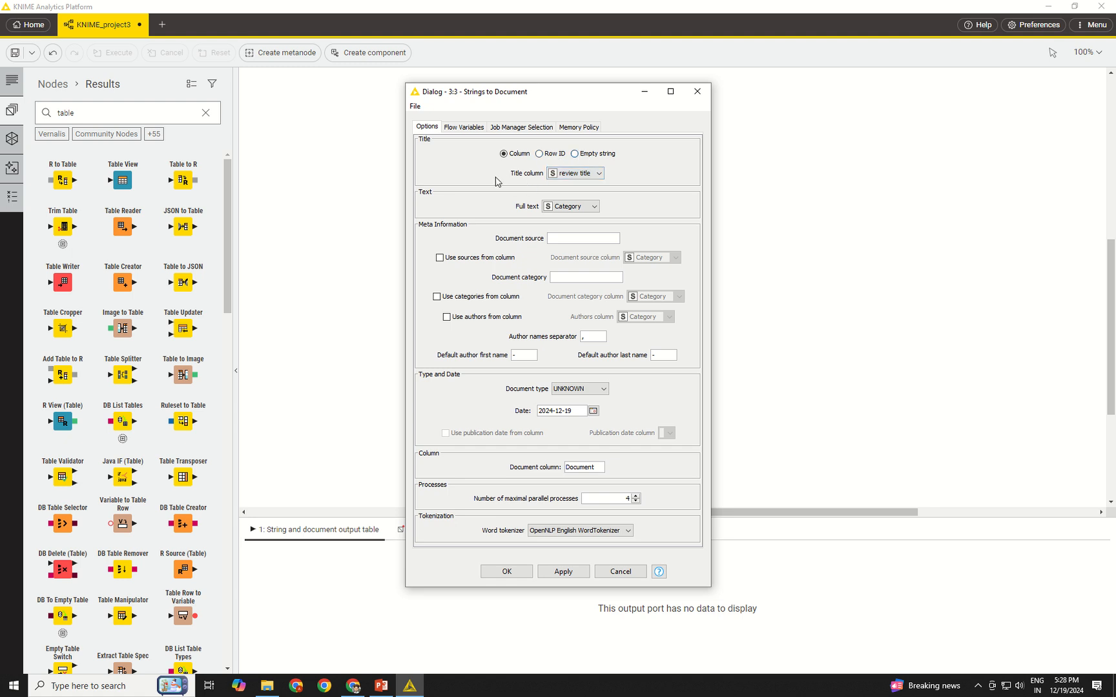
click(586, 173)
click(587, 173)
click(575, 206)
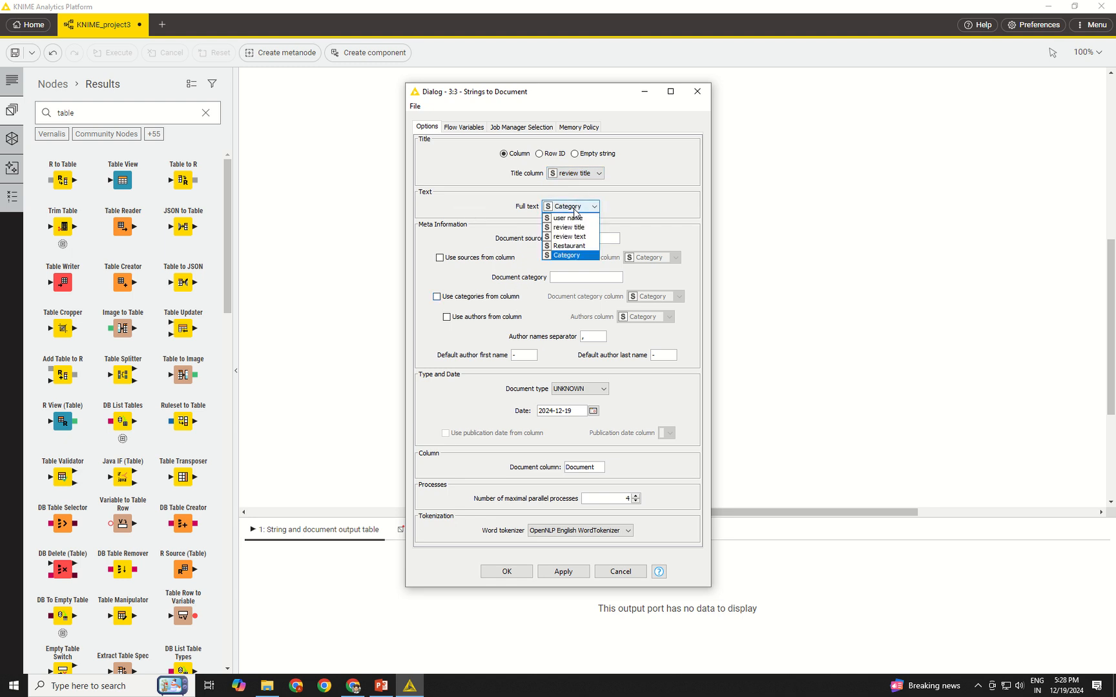
click(574, 237)
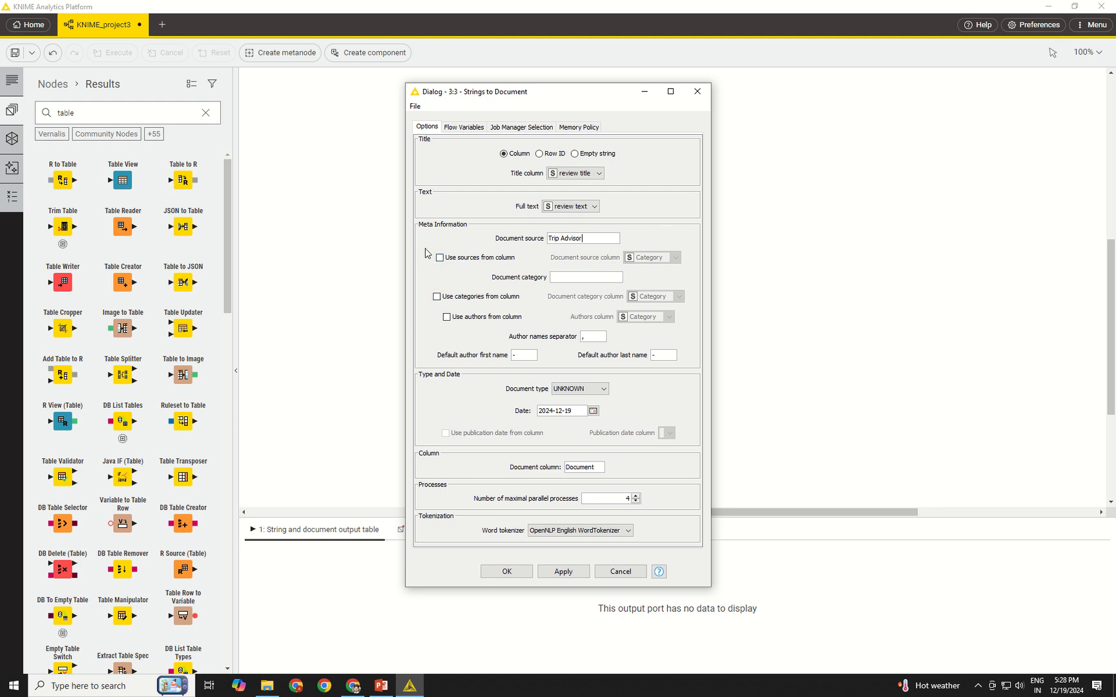
Step: Take document categories from the Category column and authors from the user name column in the Strings to Document settings
click(436, 298)
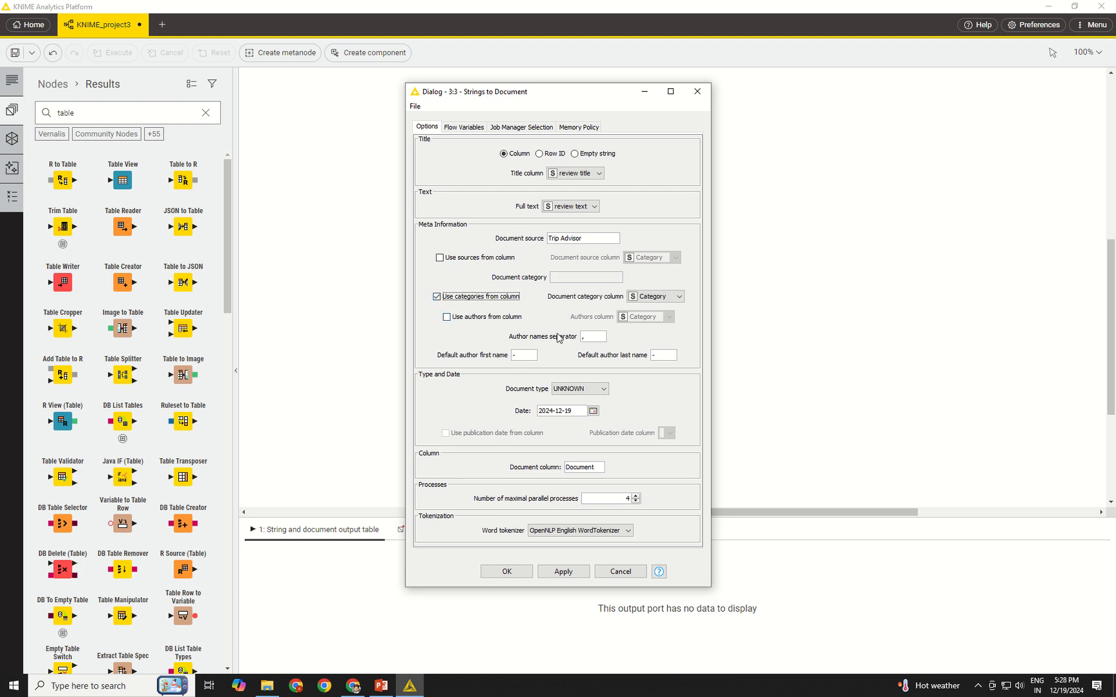
click(631, 298)
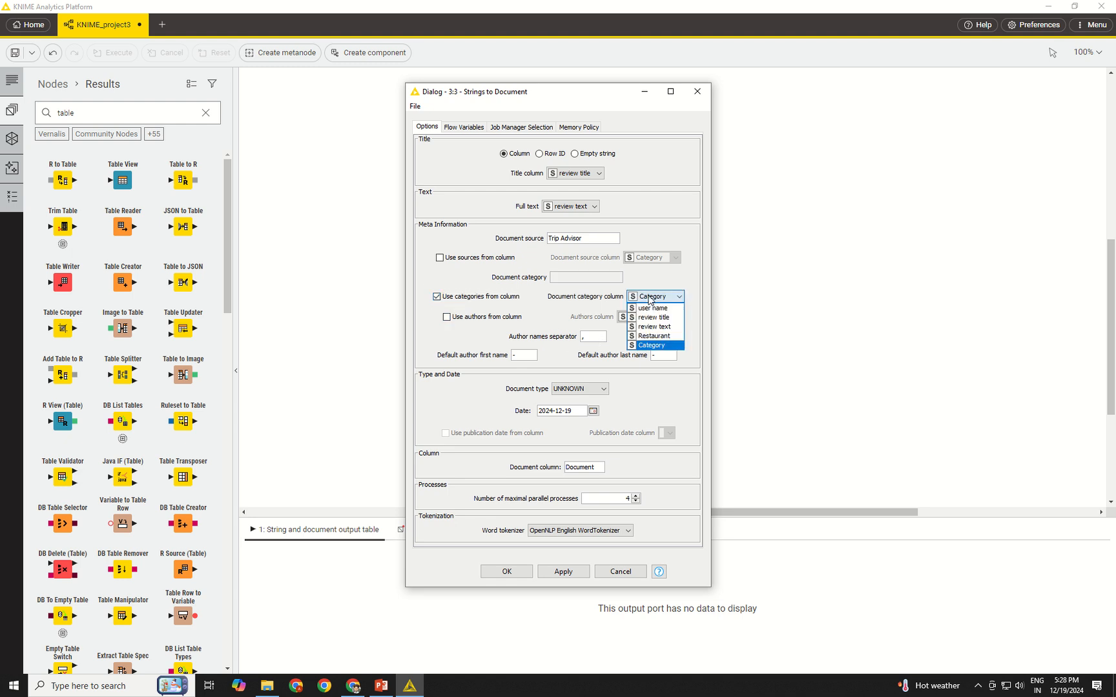
click(585, 306)
click(656, 296)
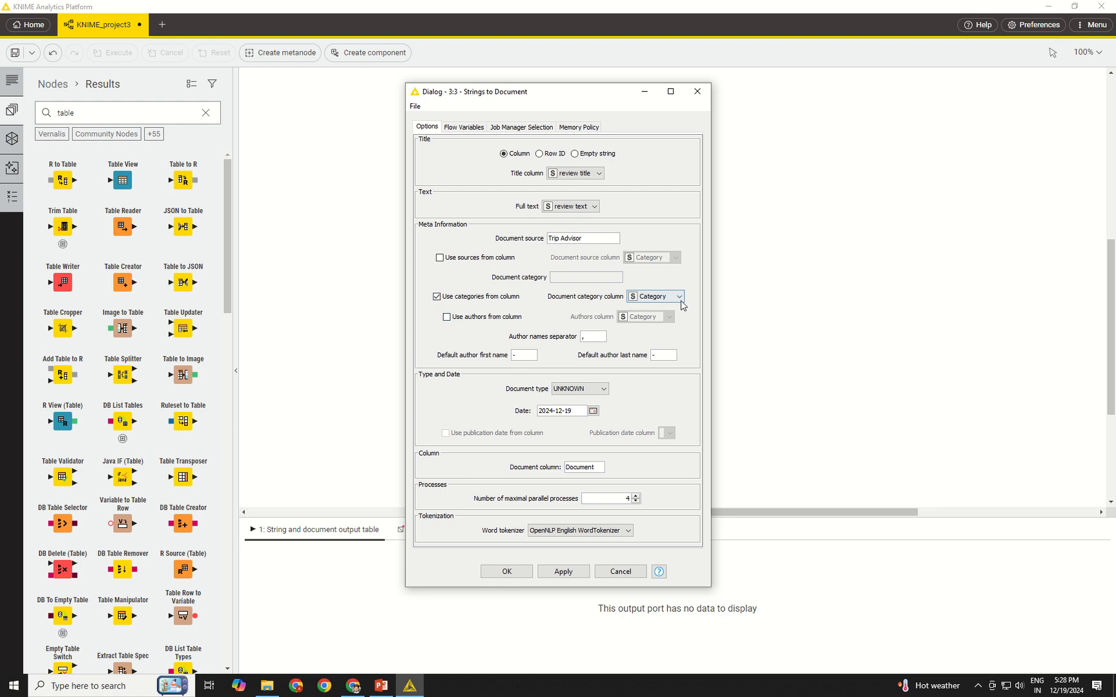
click(652, 308)
click(446, 317)
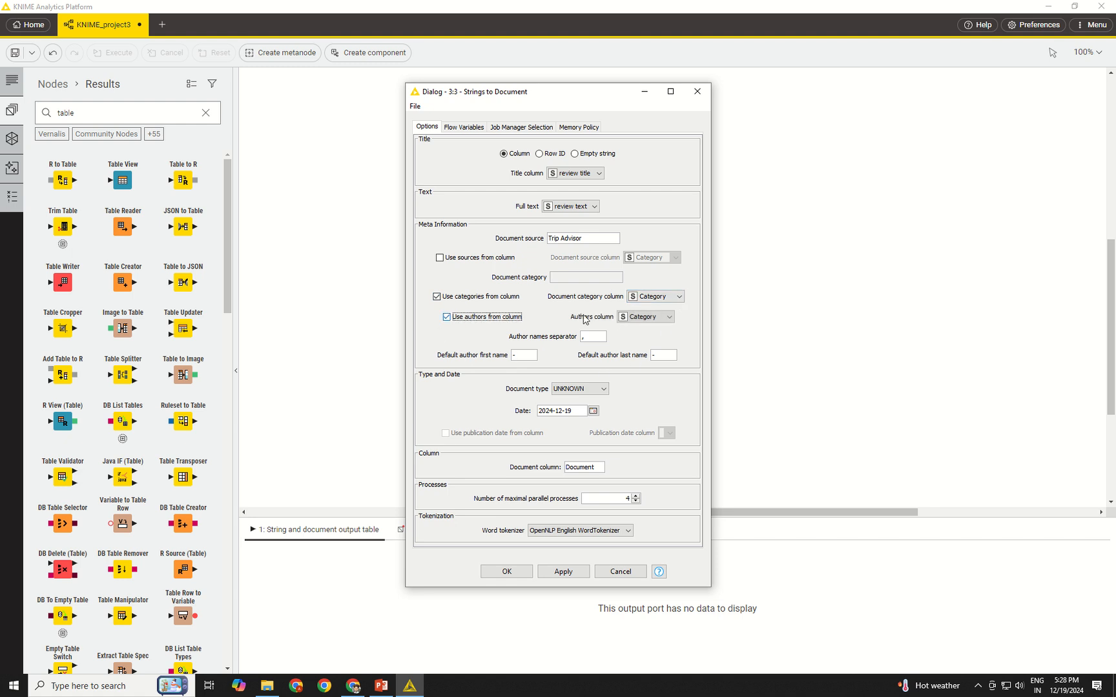
click(646, 316)
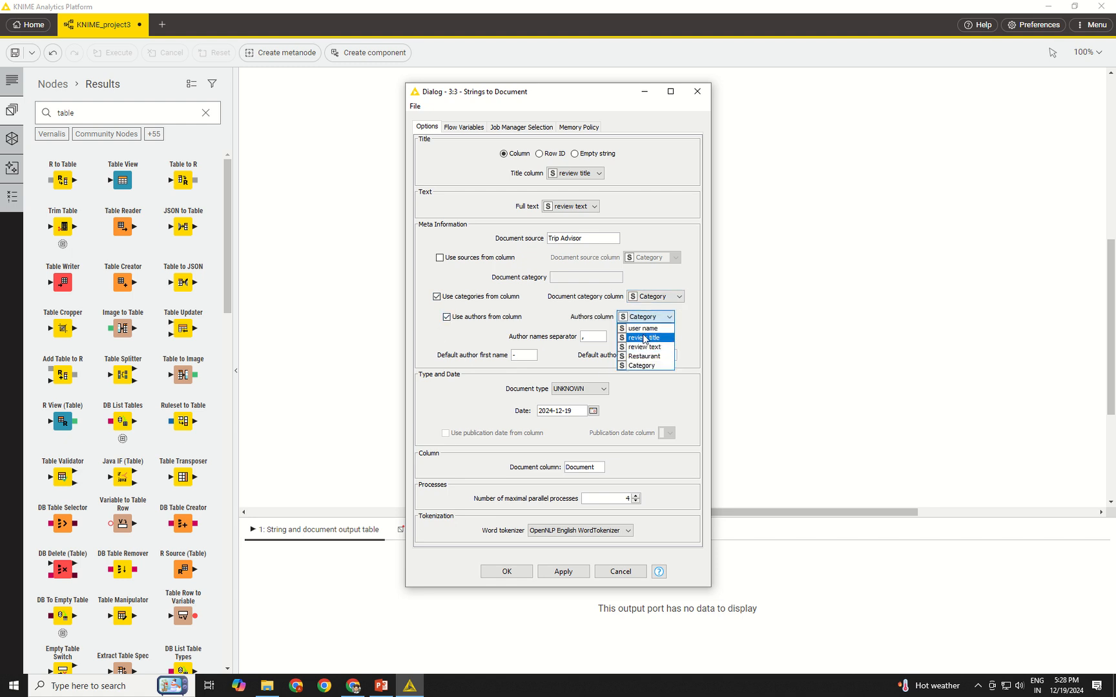
click(642, 329)
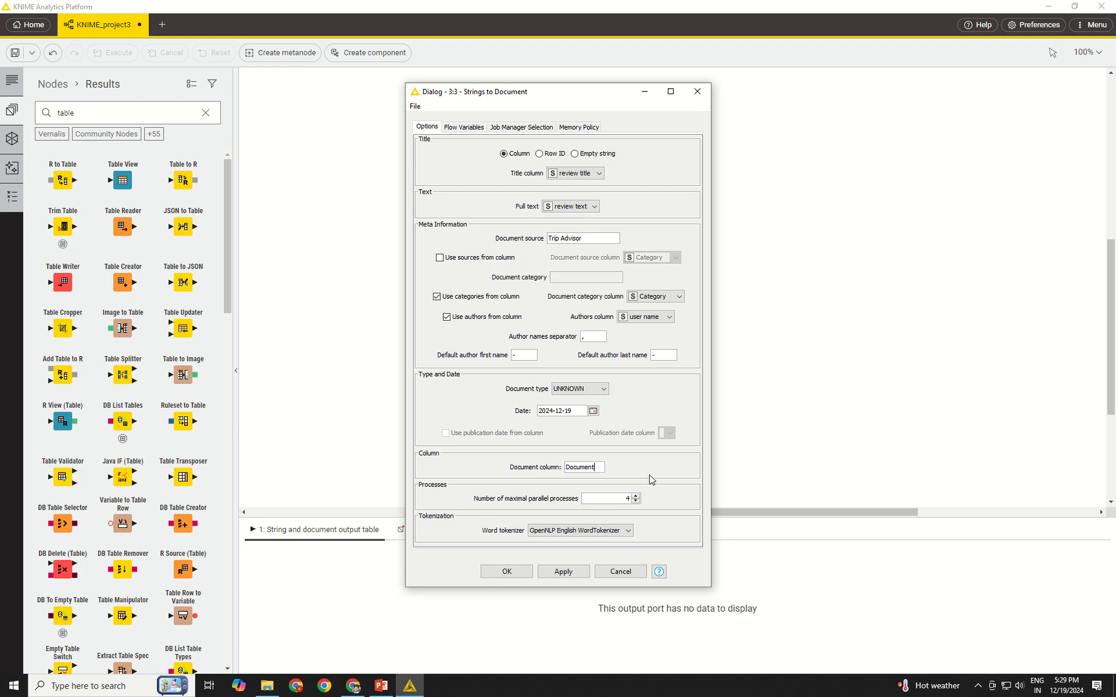
Step: Choose OpenNLP English WordTokenizer as the word tokenizer, accept the settings, and execute Strings to Document
click(613, 532)
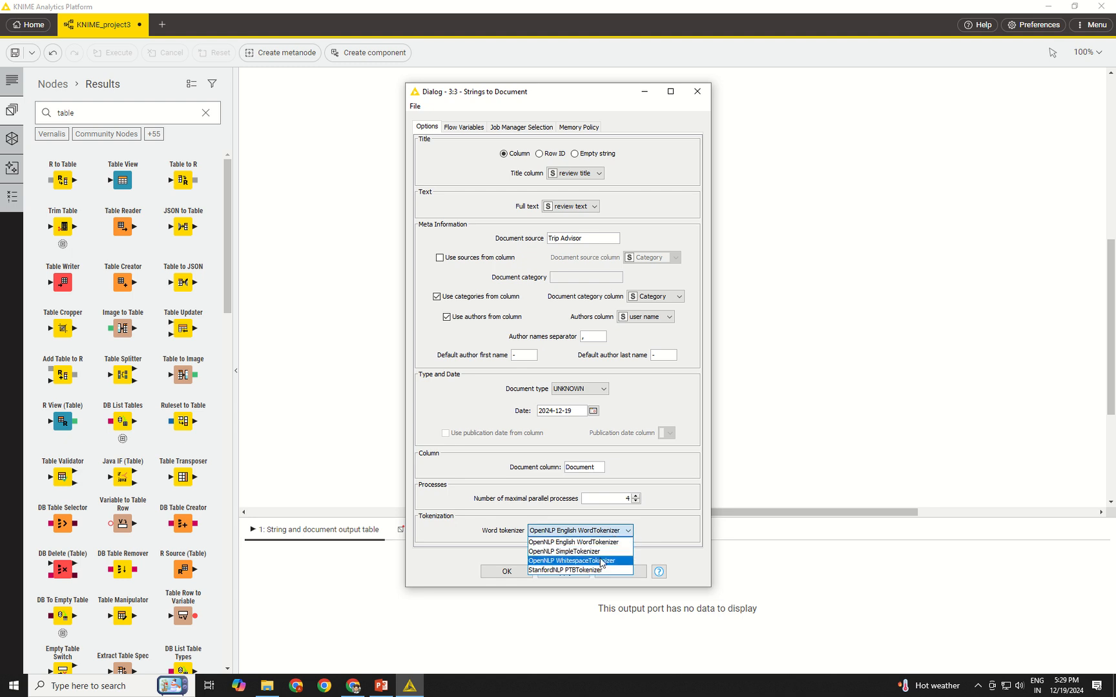
click(599, 543)
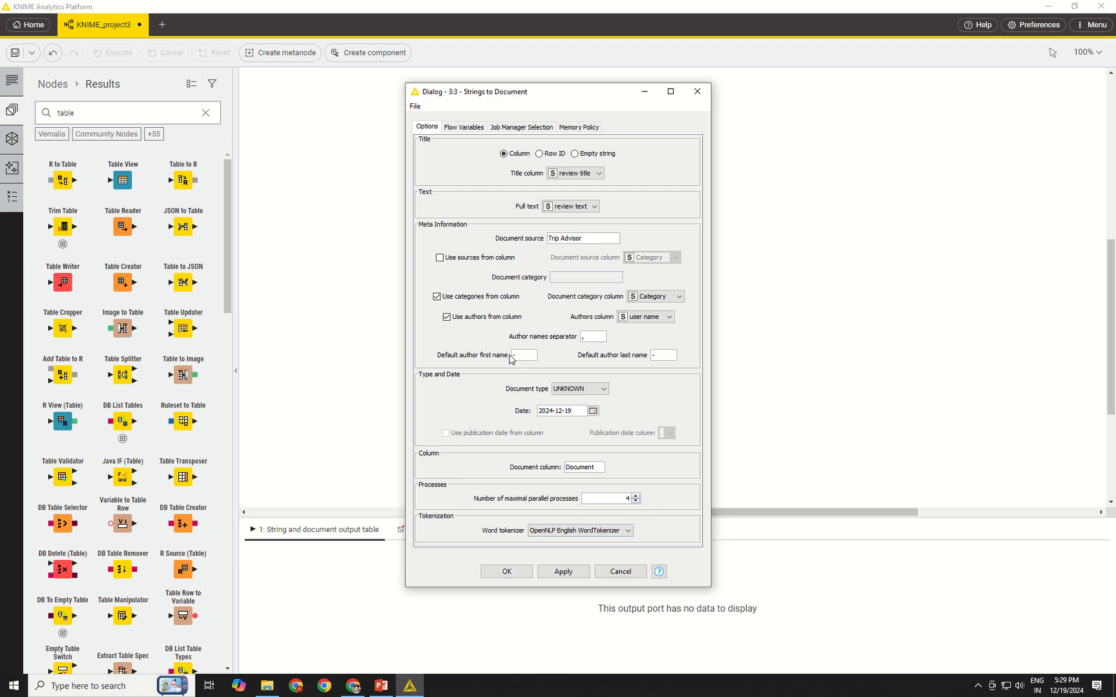
click(507, 572)
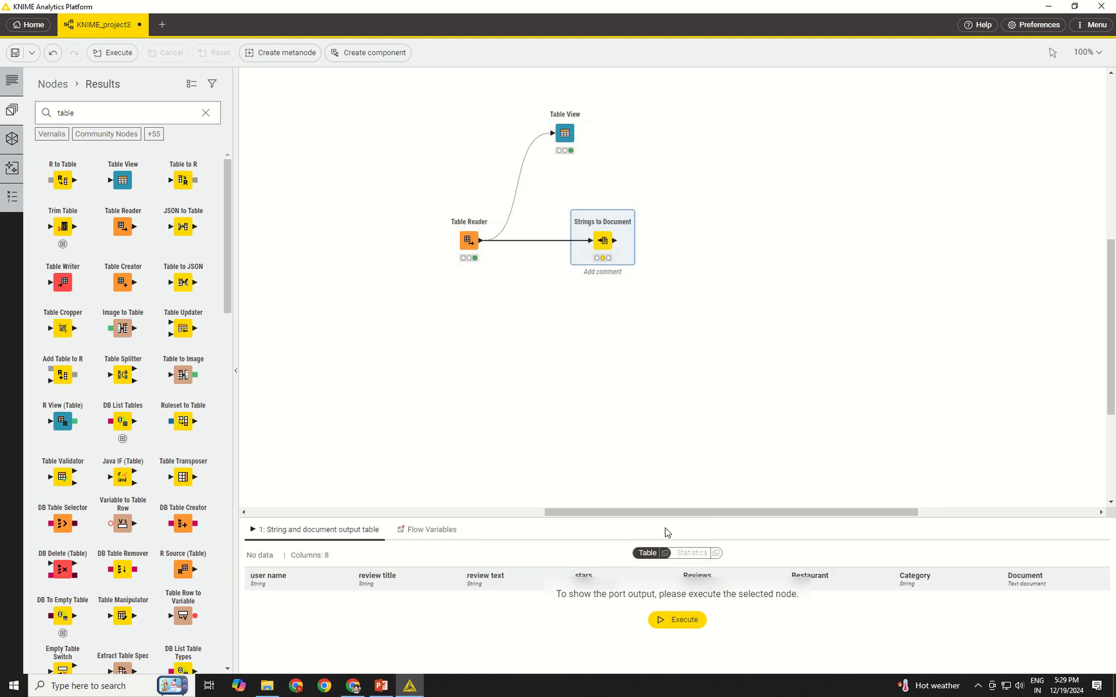
click(596, 214)
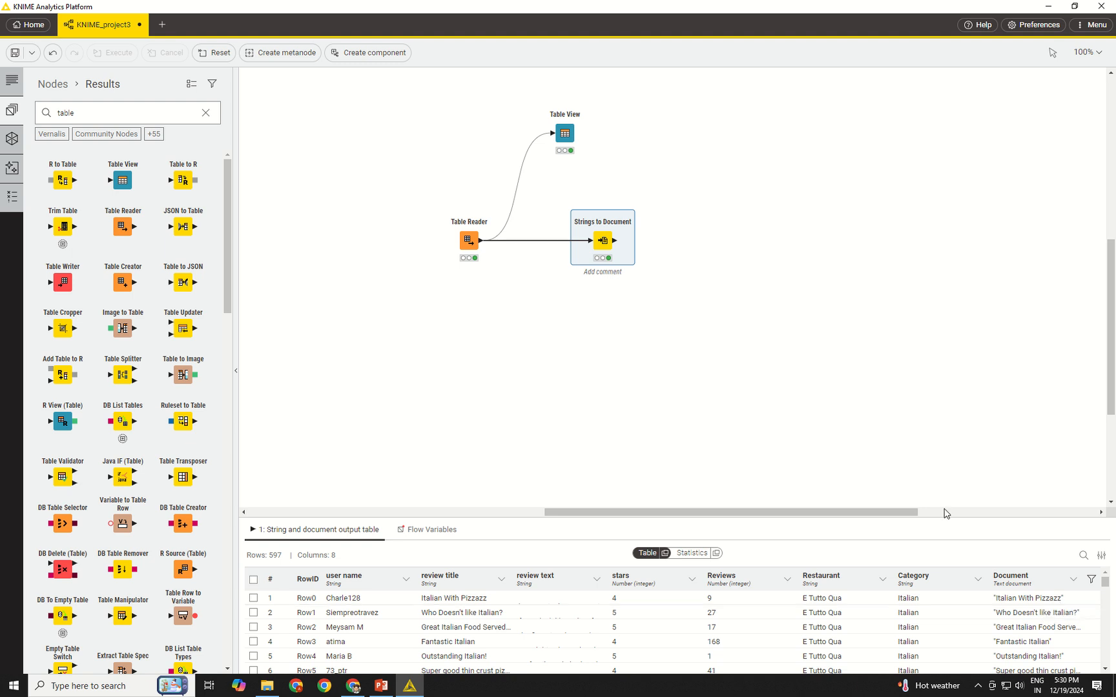
Step: Add a Column Filter node after Strings to Document and configure it to include only the Document column
drag(614, 241, 692, 246)
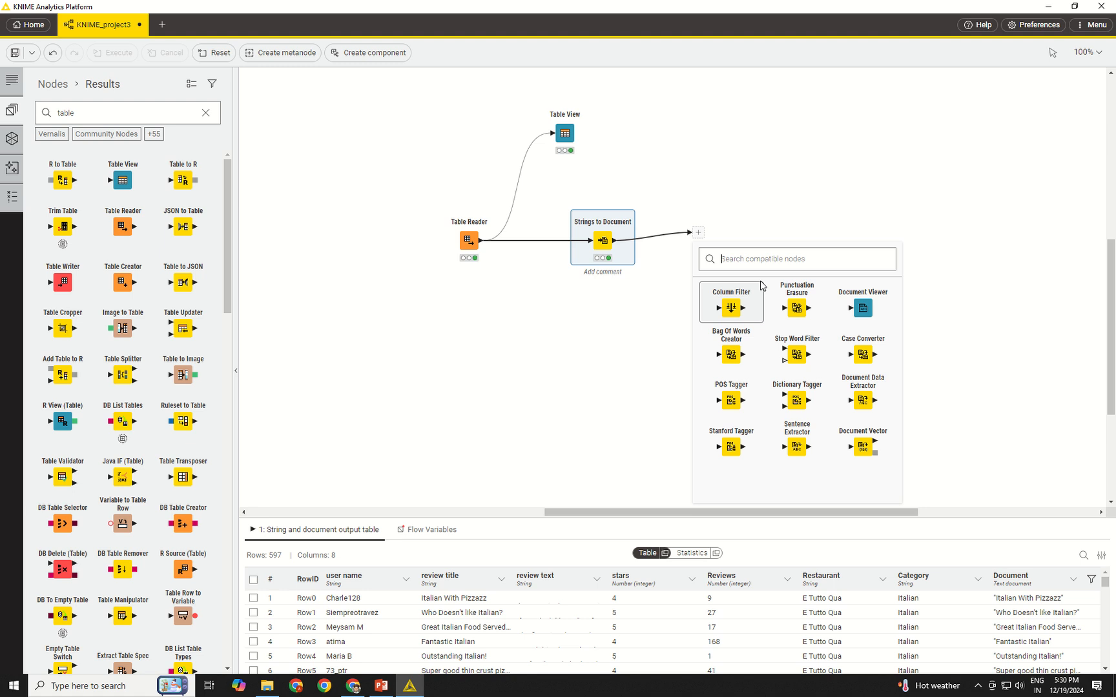
click(733, 308)
double_click(711, 235)
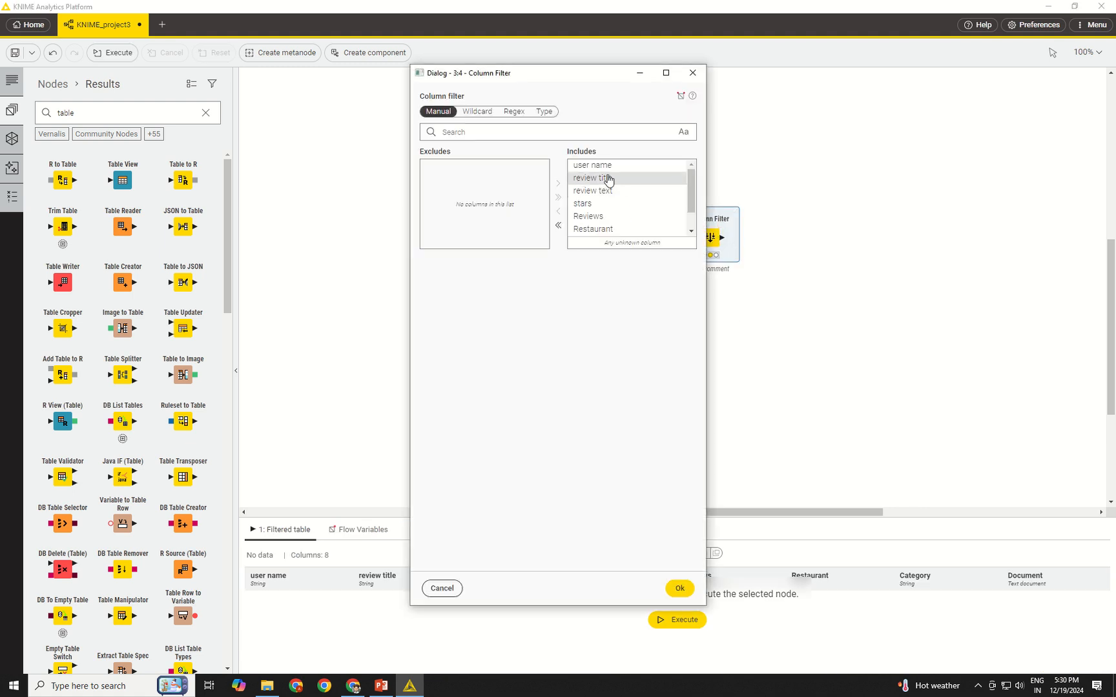
click(558, 225)
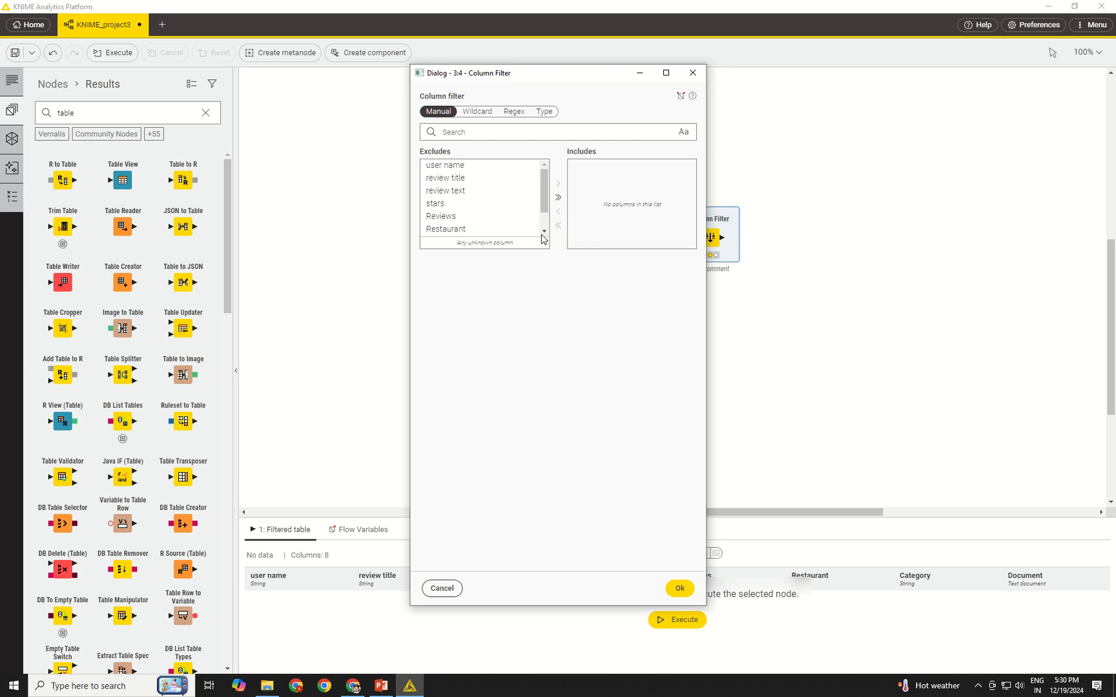
scroll(469, 223, down, 1)
click(460, 230)
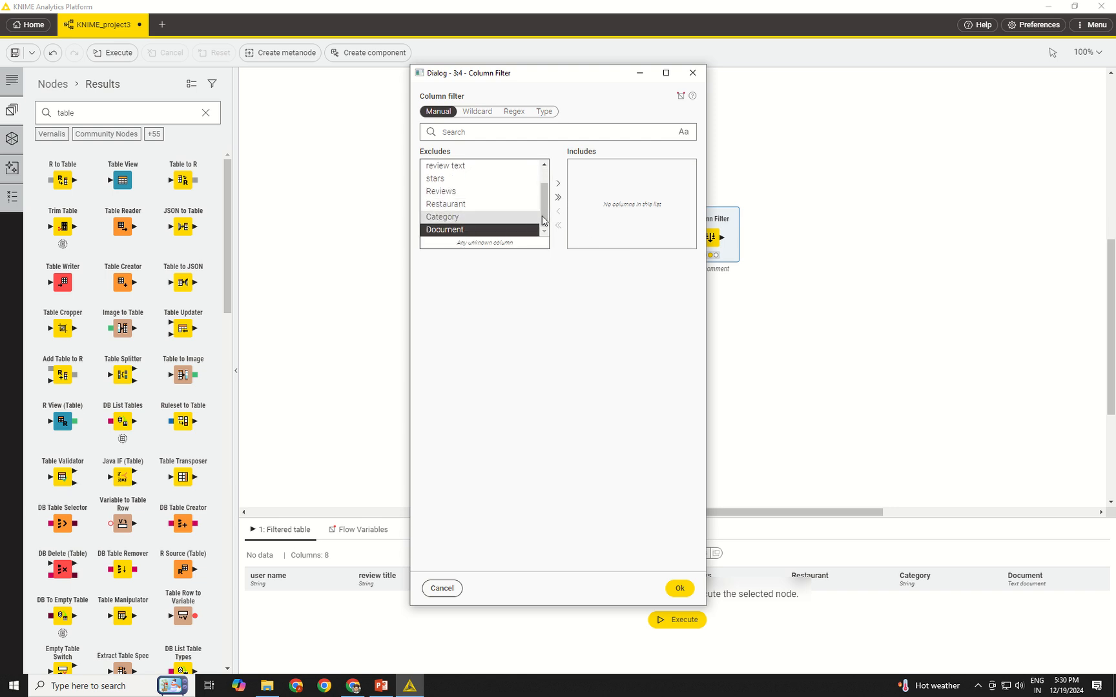
click(558, 184)
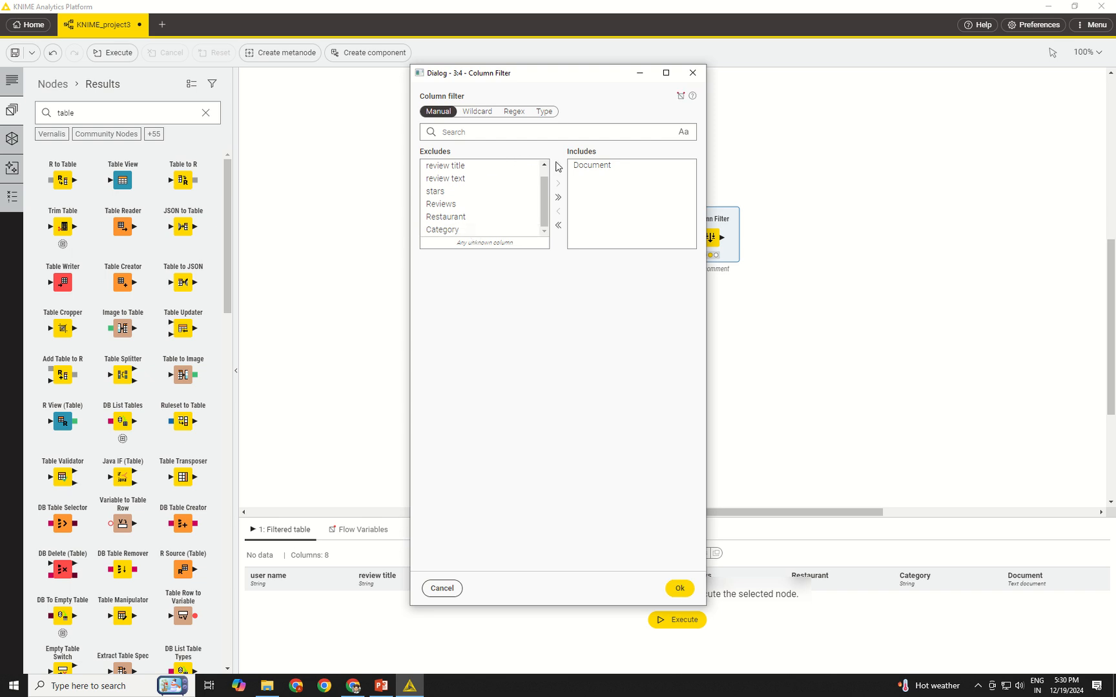
click(679, 589)
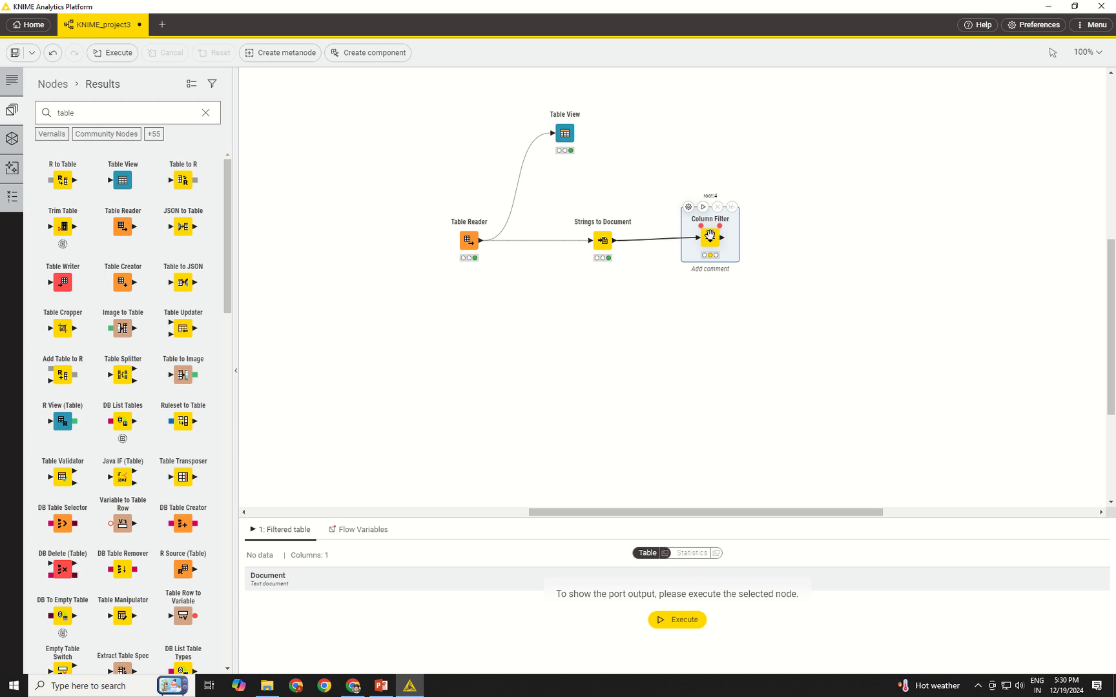
Step: Execute the Column Filter node and look through the rows of its filtered table
click(703, 206)
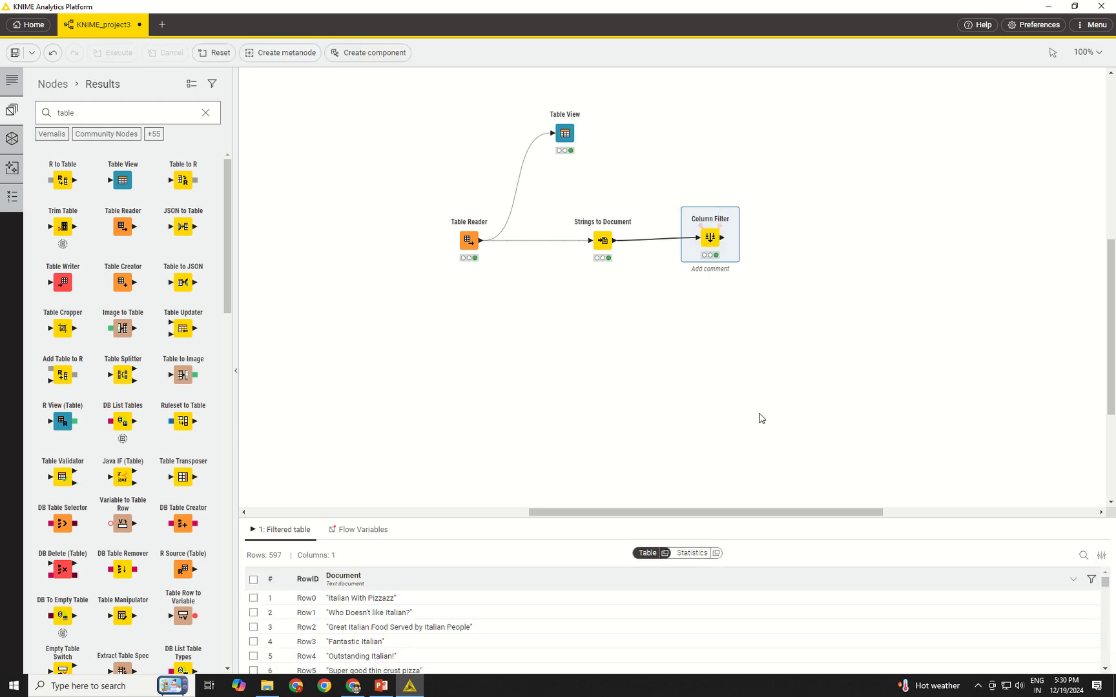
scroll(314, 587, down, 4)
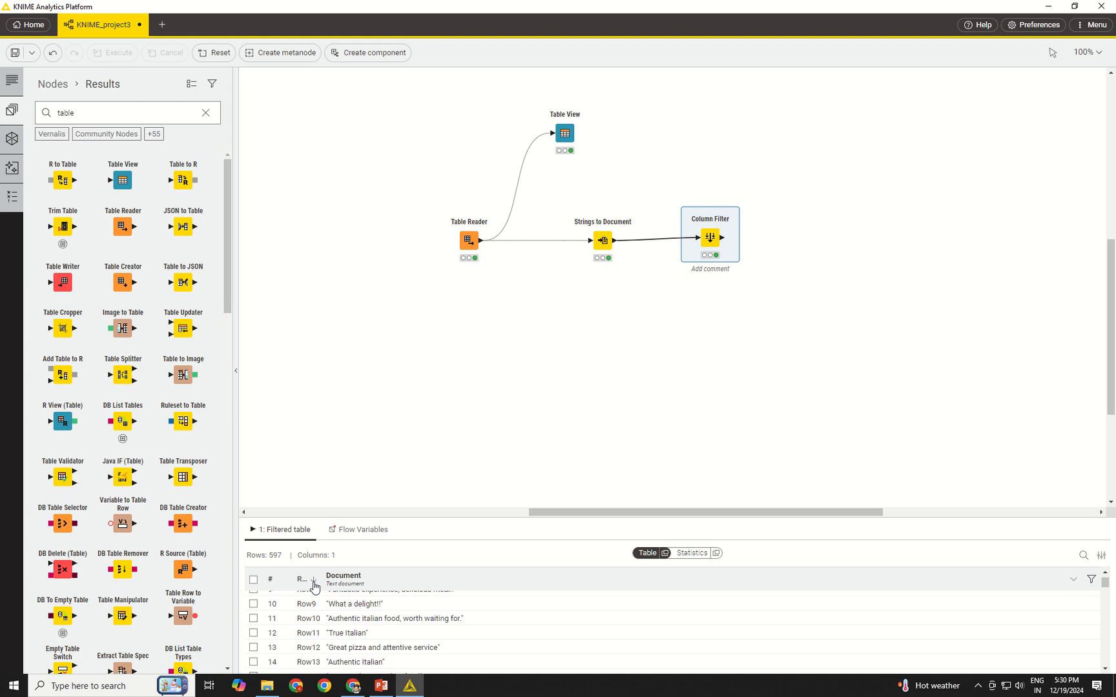
scroll(336, 607, up, 5)
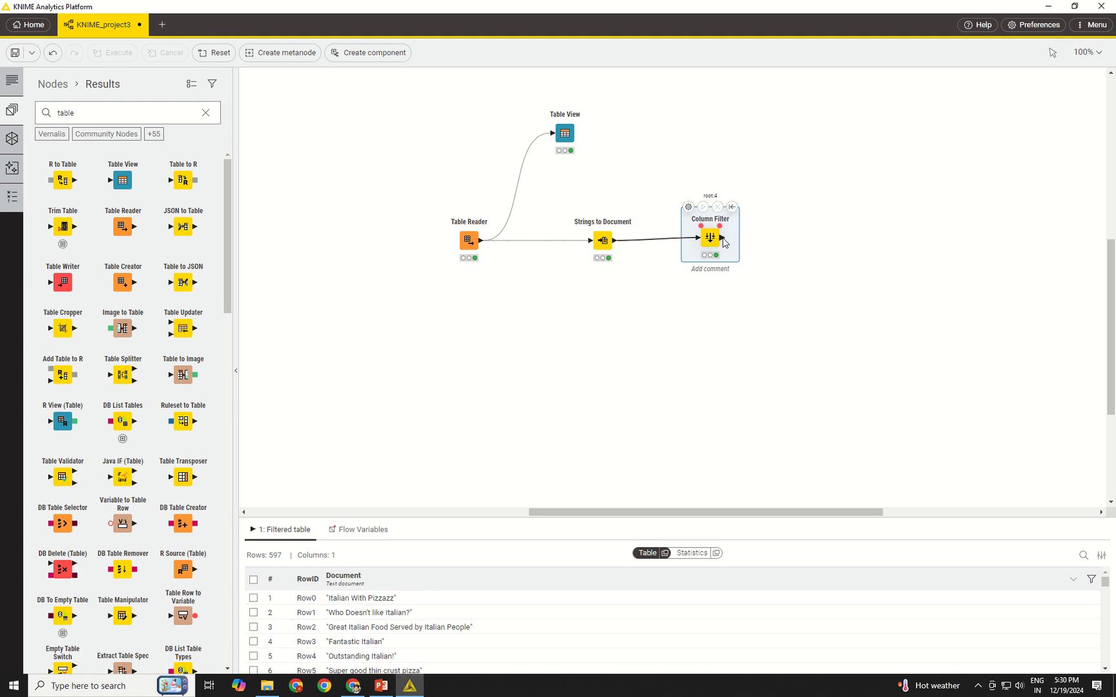
Step: Add a Document Viewer node connected to the Column Filter's output, in line with the other nodes
drag(725, 242, 823, 236)
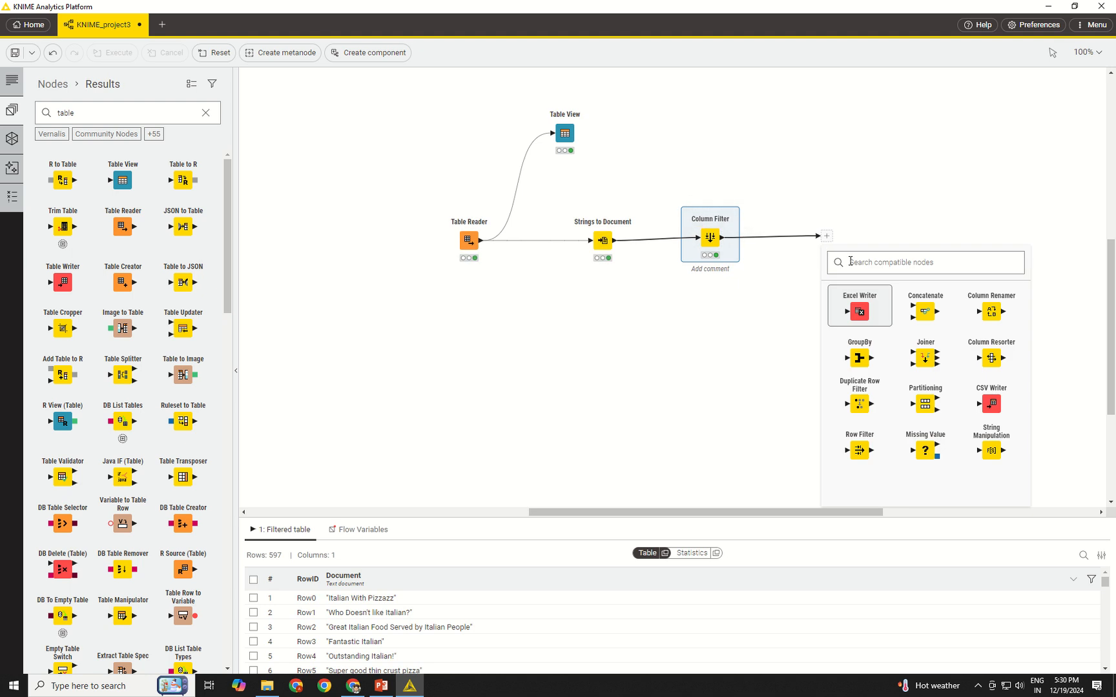
text(docu)
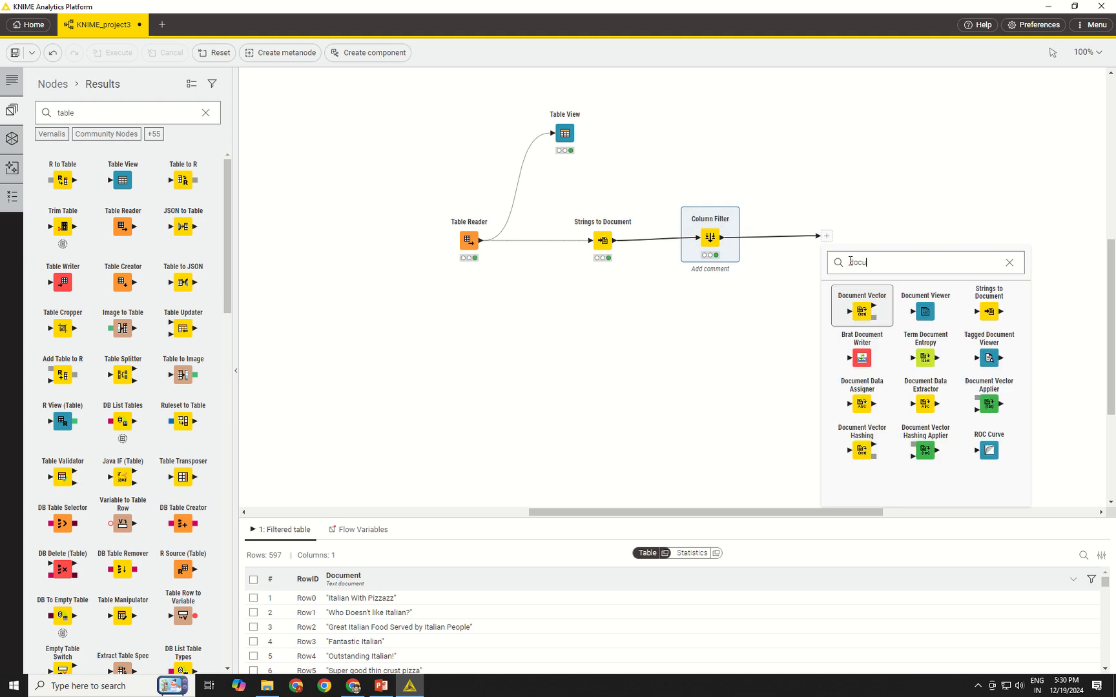
click(919, 319)
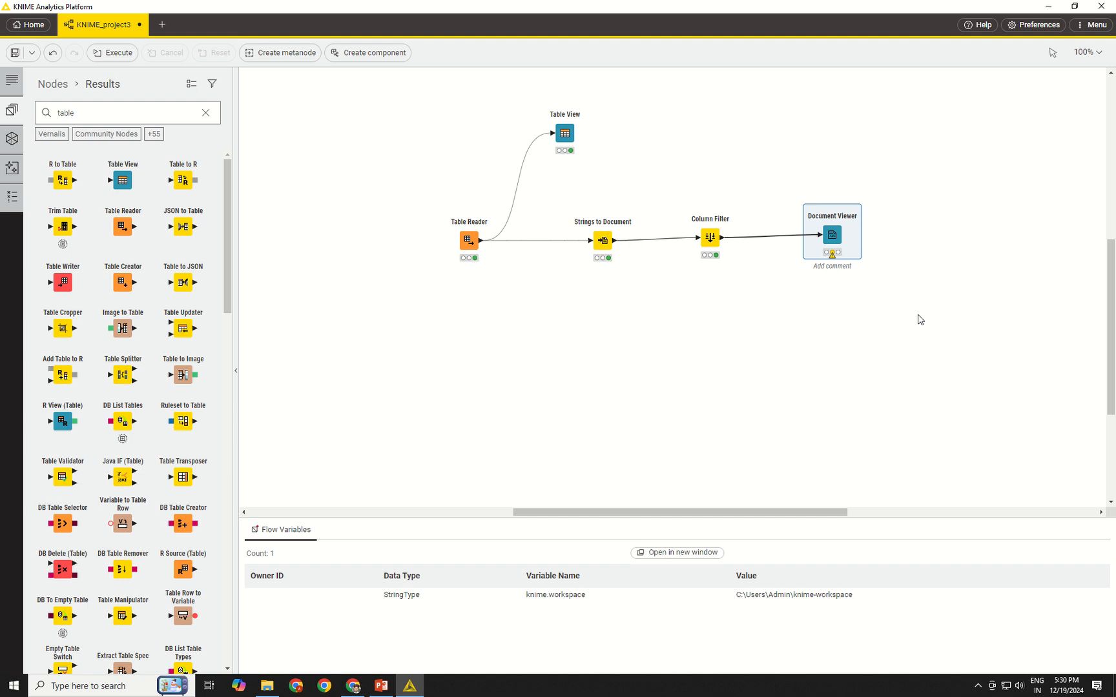
drag(831, 241, 839, 237)
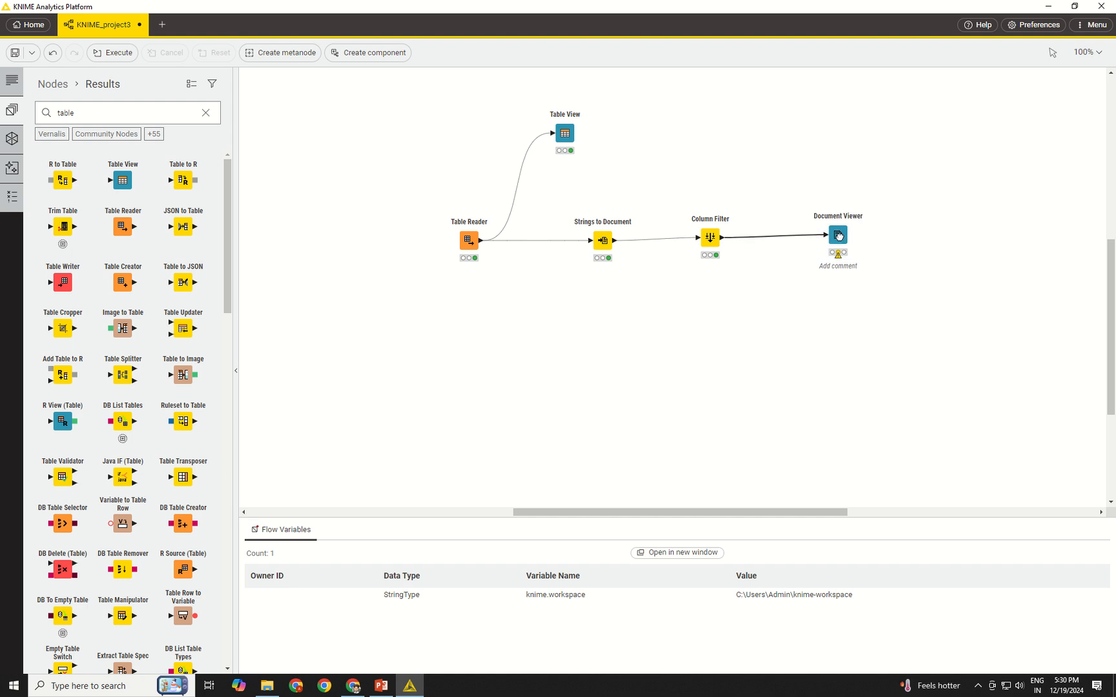
Step: Check that Document Viewer uses Document as its document column, close its settings, and execute the node
click(838, 236)
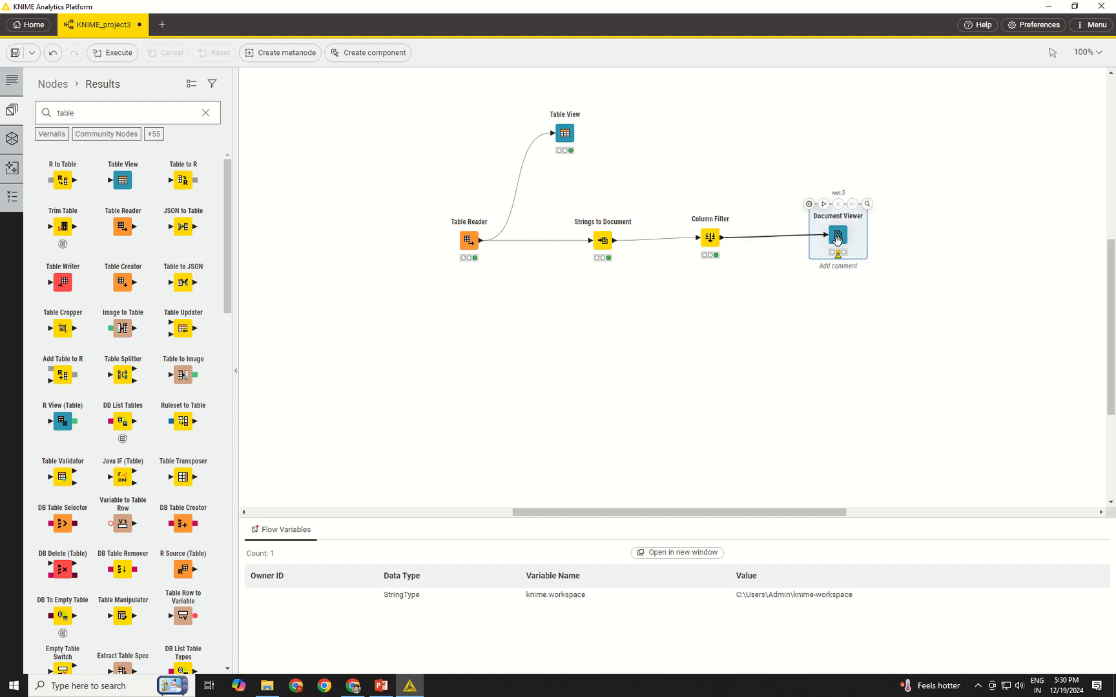
click(809, 204)
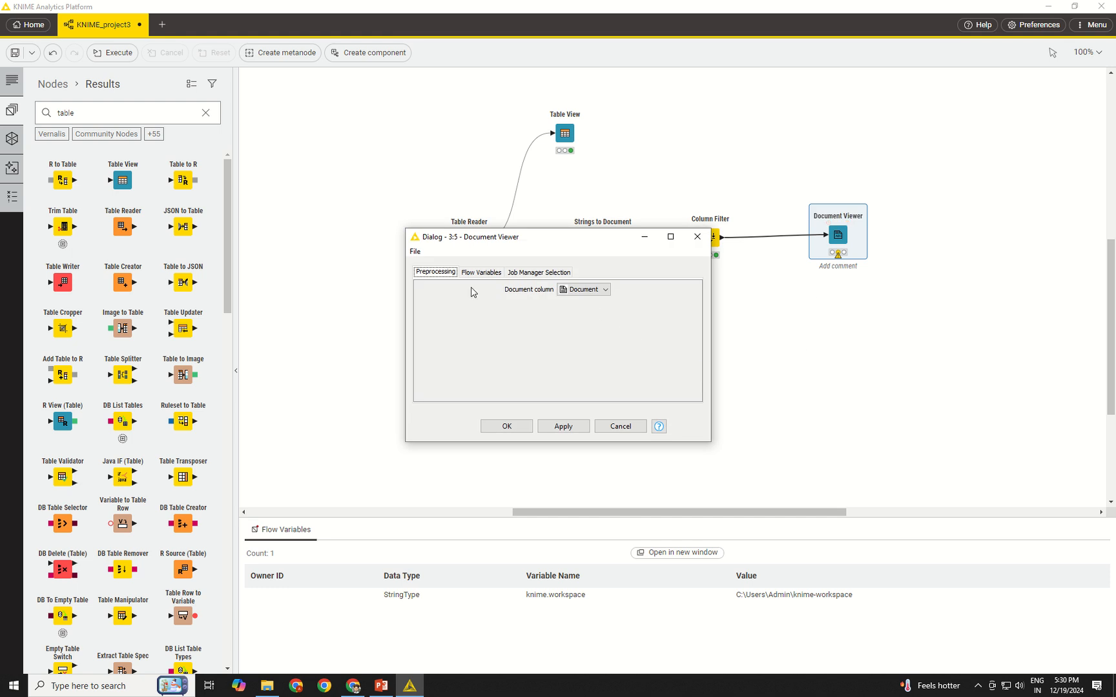
click(590, 291)
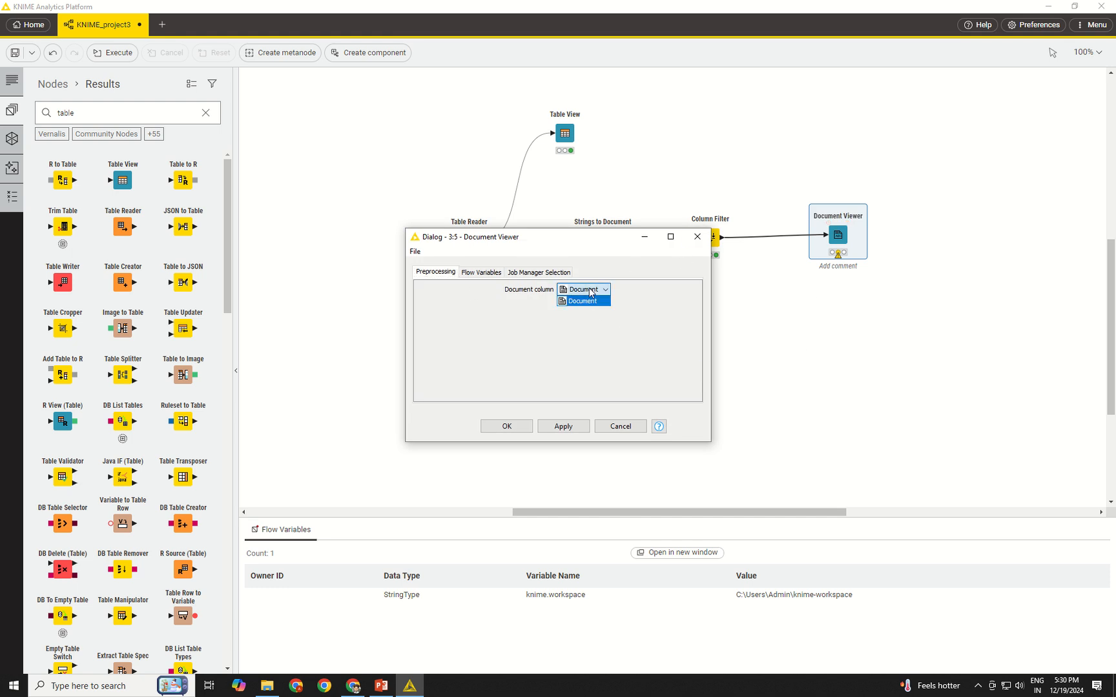
click(589, 300)
click(698, 236)
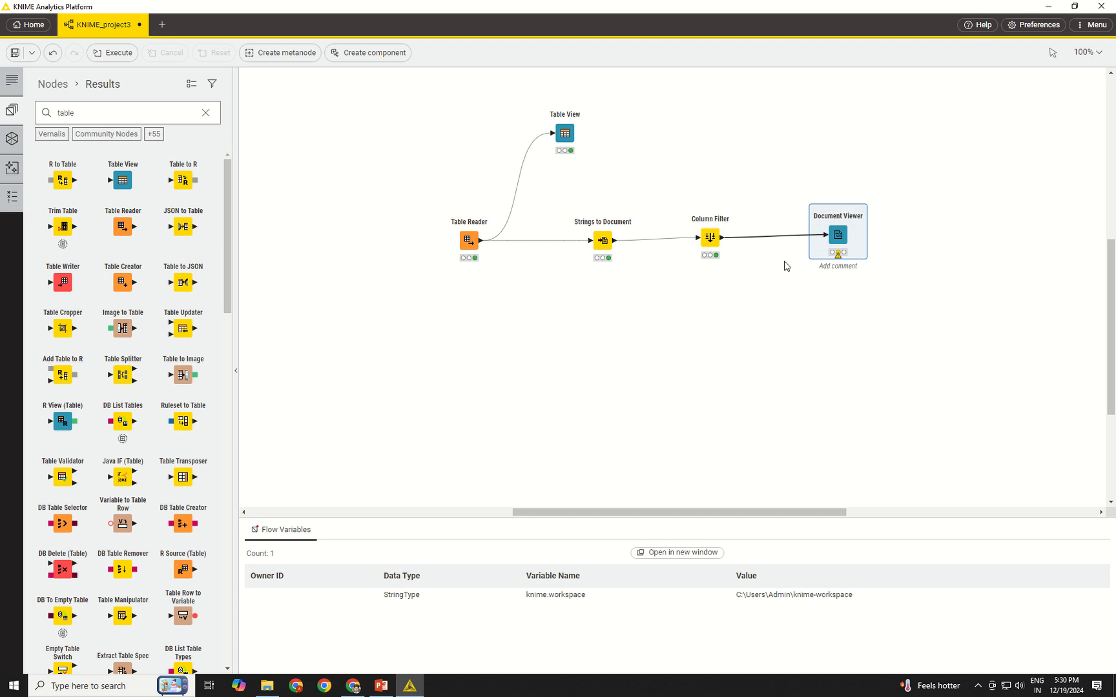
click(824, 203)
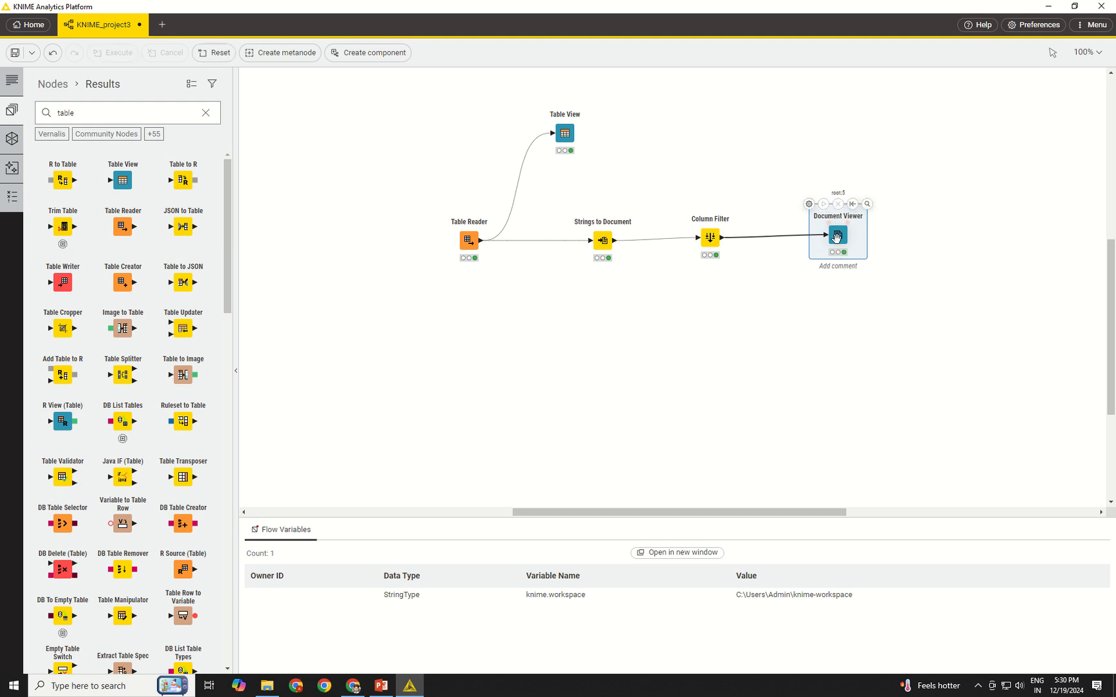
Step: Open the Document Viewer's view, show the details of "16th birthday supper in SF", and enlarge and centre the details window
click(866, 203)
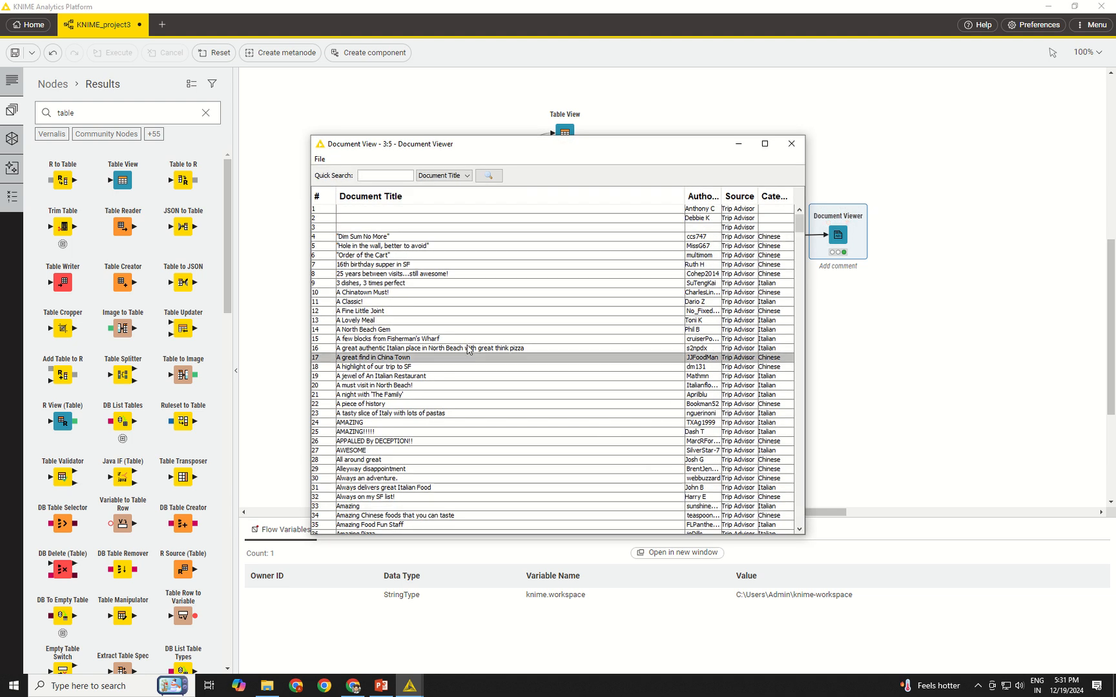
double_click(466, 264)
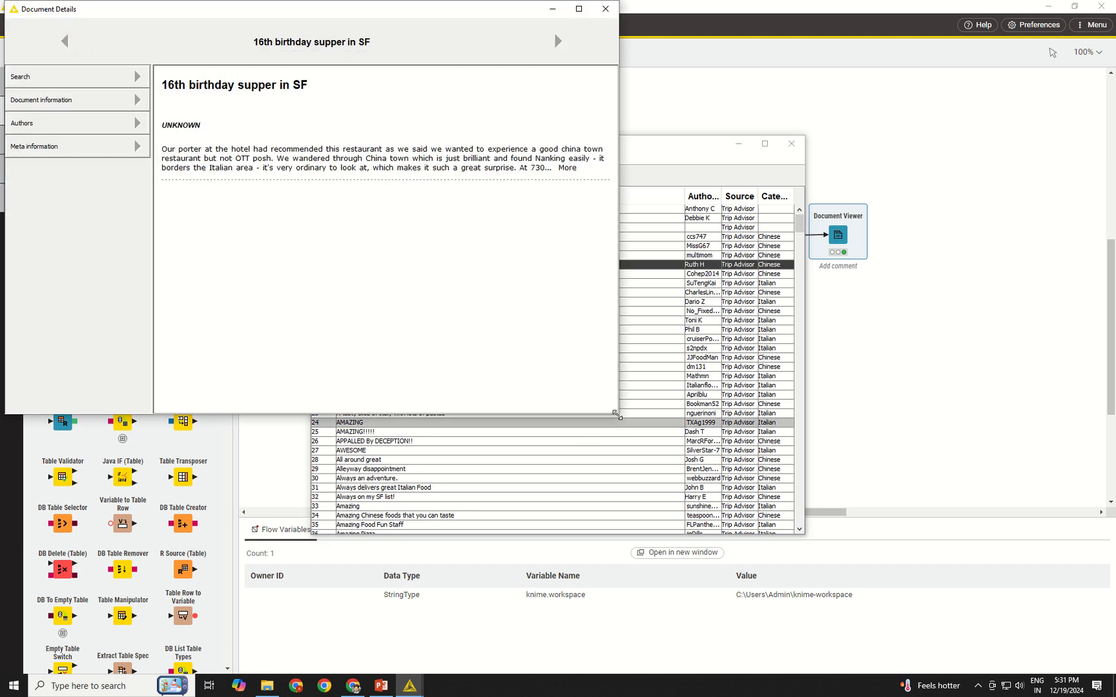
drag(617, 415, 811, 498)
drag(567, 10, 741, 54)
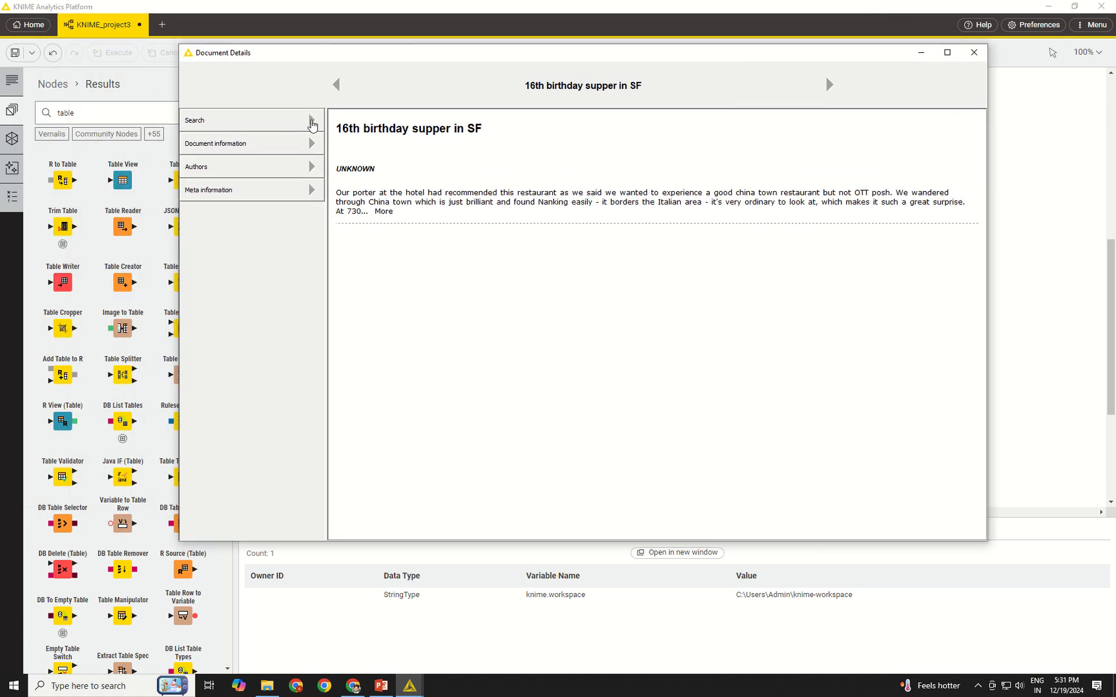
Step: Examine the search and highlighting options, document information, authors and meta information of "16th birthday supper in SF"
click(311, 119)
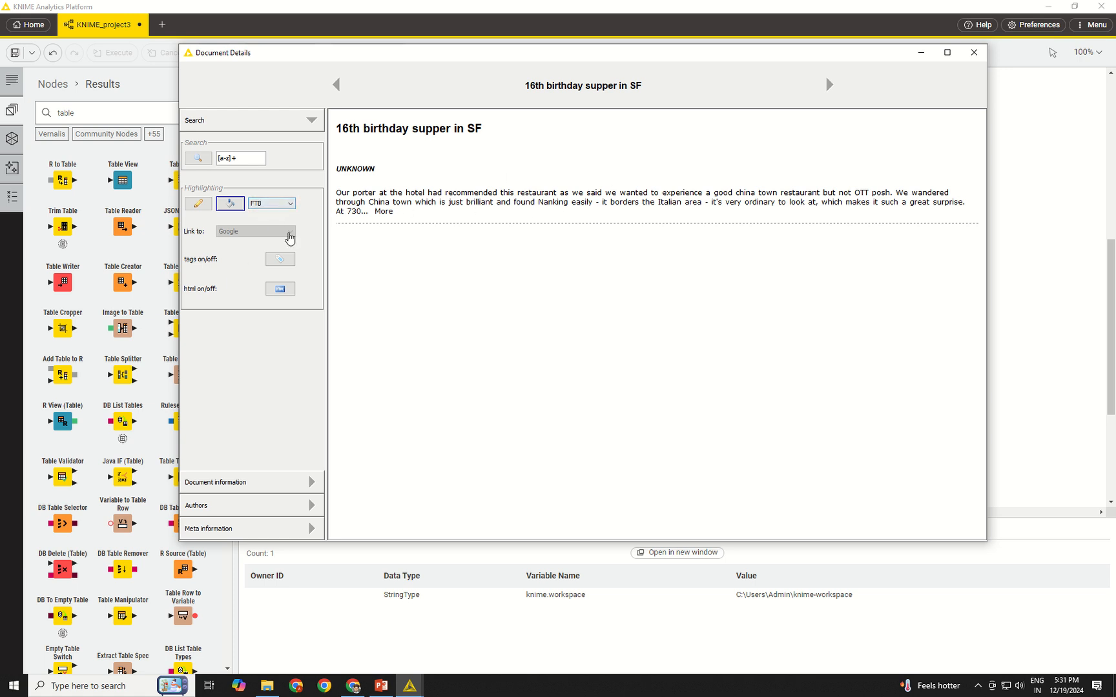
click(279, 205)
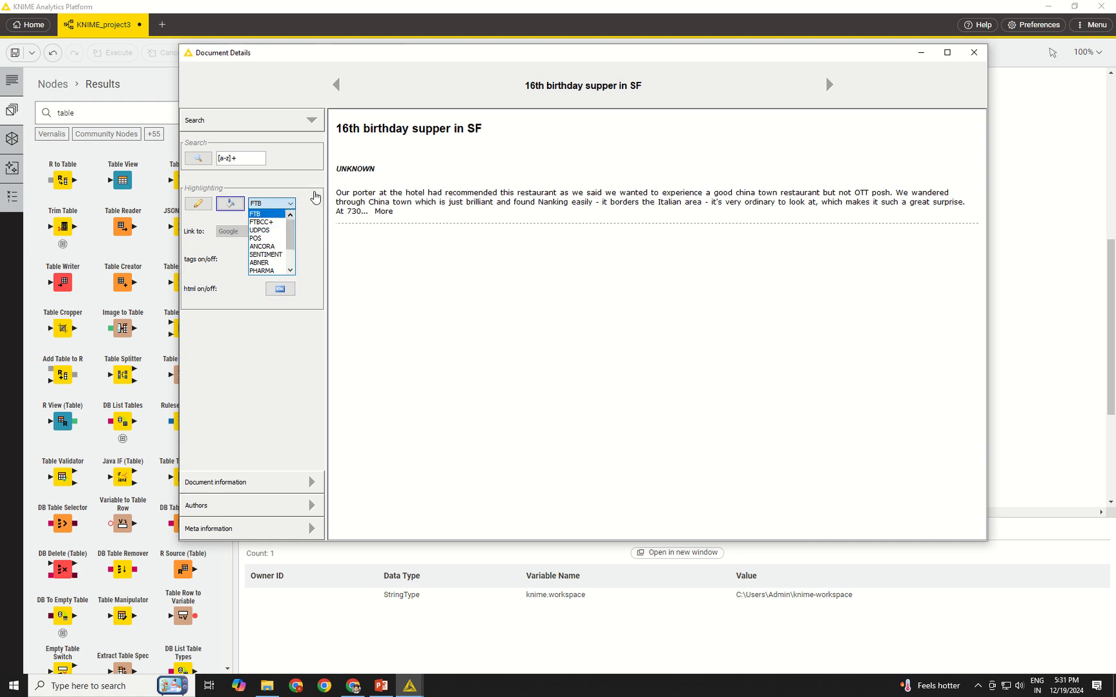
click(307, 179)
click(260, 484)
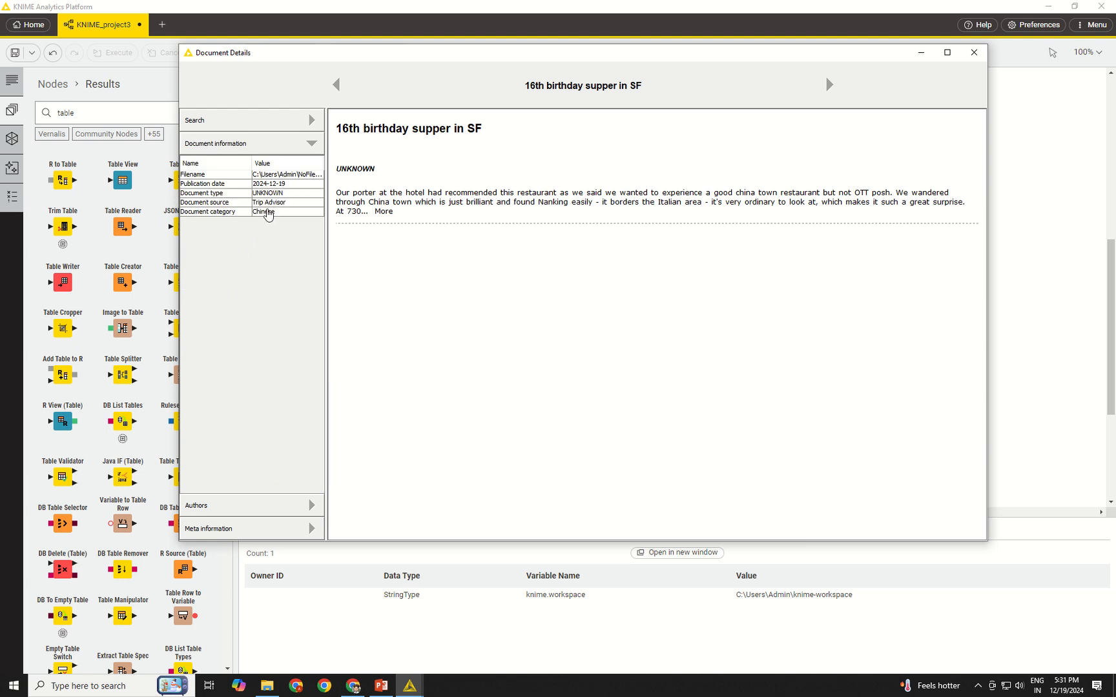
click(246, 506)
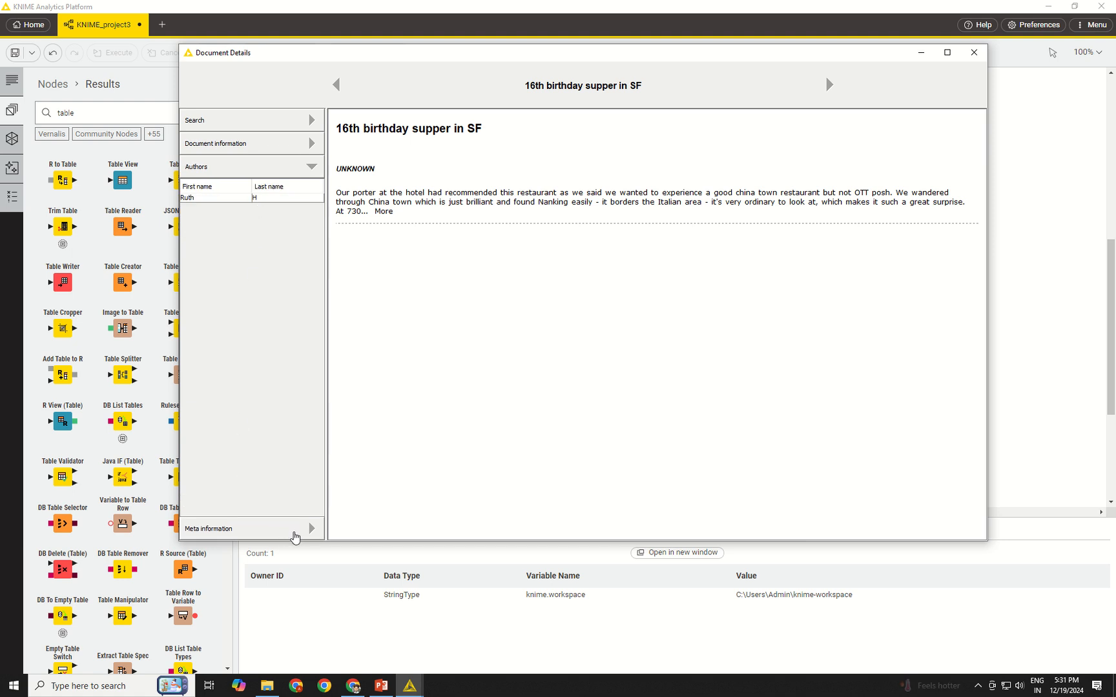
click(294, 533)
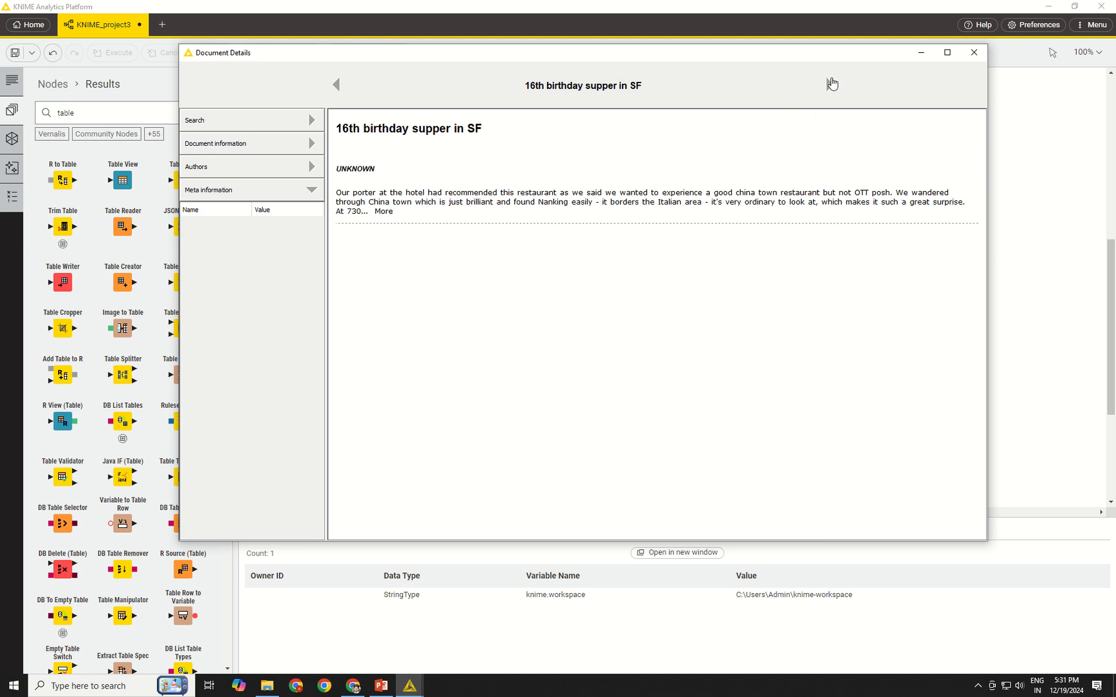
Step: Look through the following reviews up to "APPALLED By DECEPTION!!", and close the document details and the document list
click(830, 84)
click(830, 84)
click(830, 85)
click(829, 85)
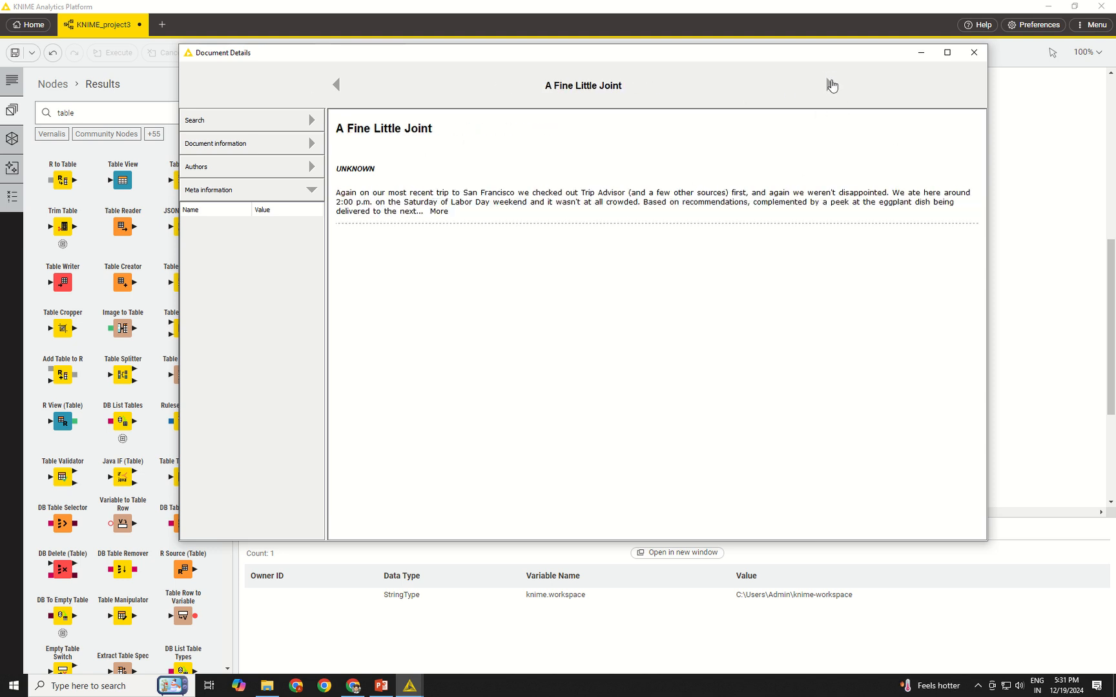
click(830, 85)
click(830, 84)
click(830, 85)
click(830, 84)
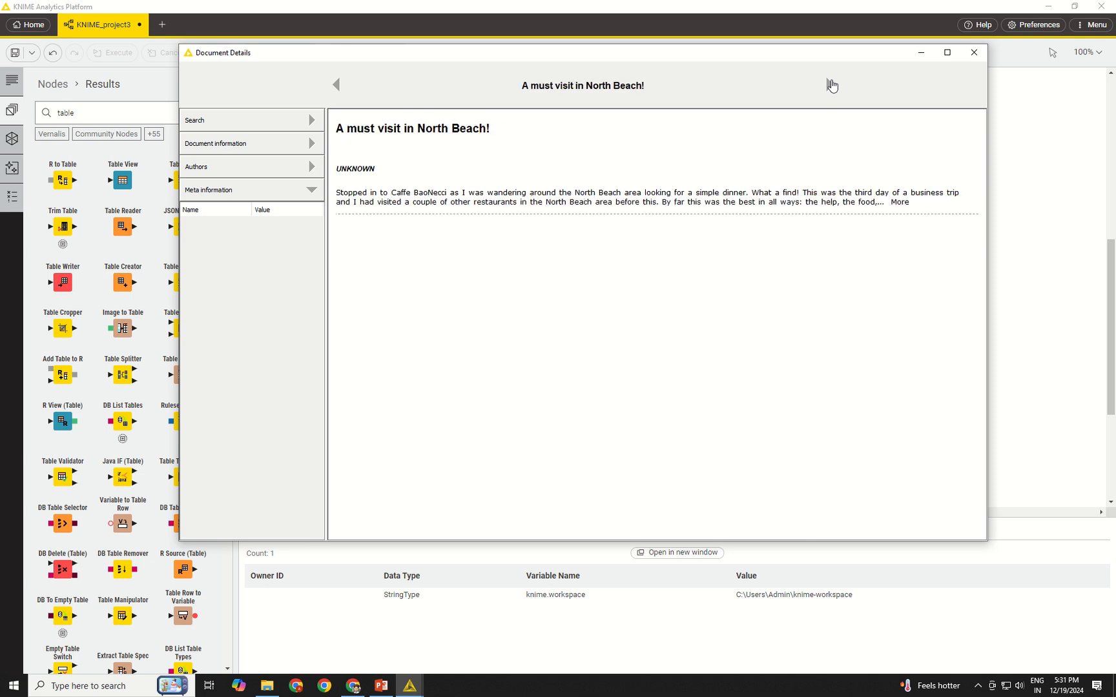
click(830, 84)
click(830, 85)
click(830, 84)
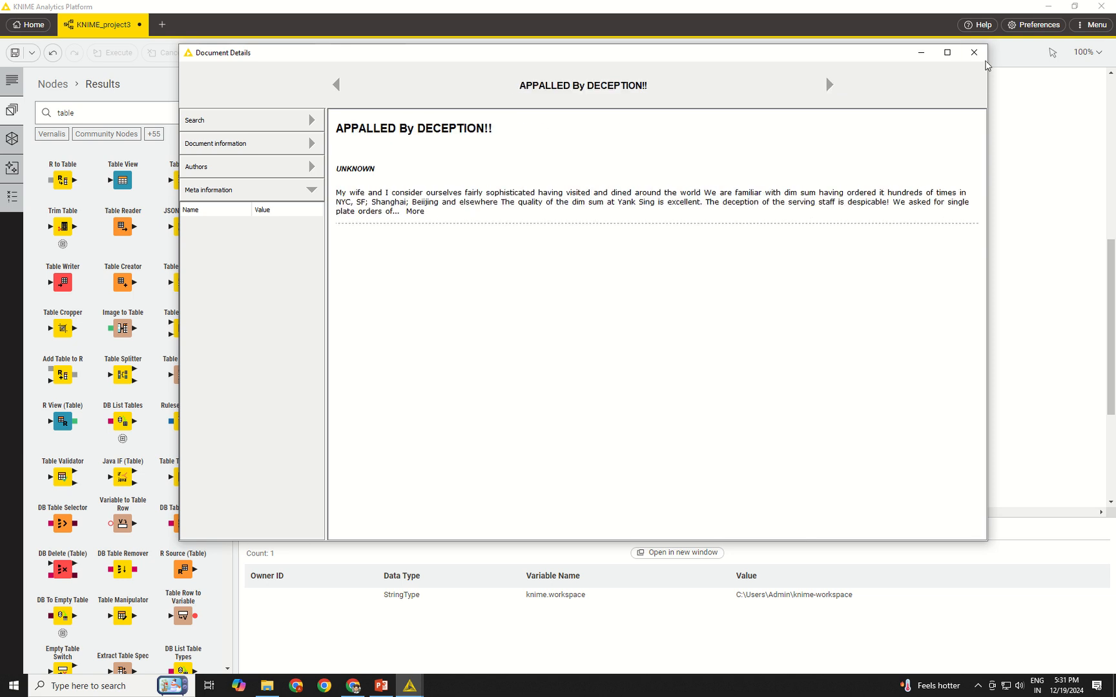
click(976, 53)
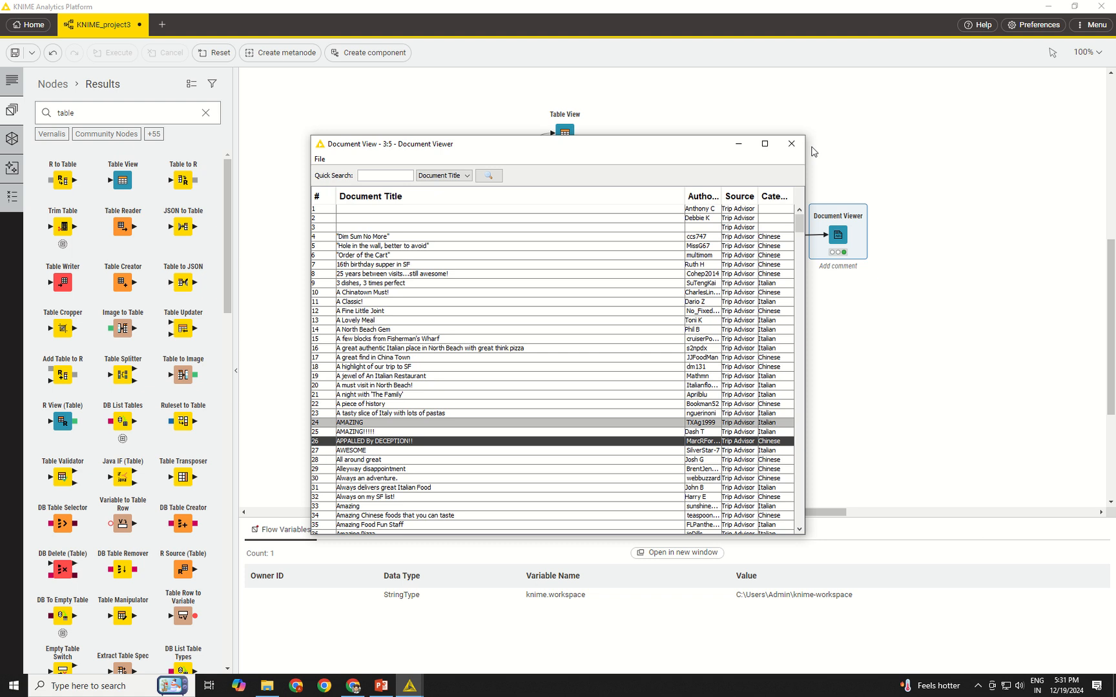
click(792, 144)
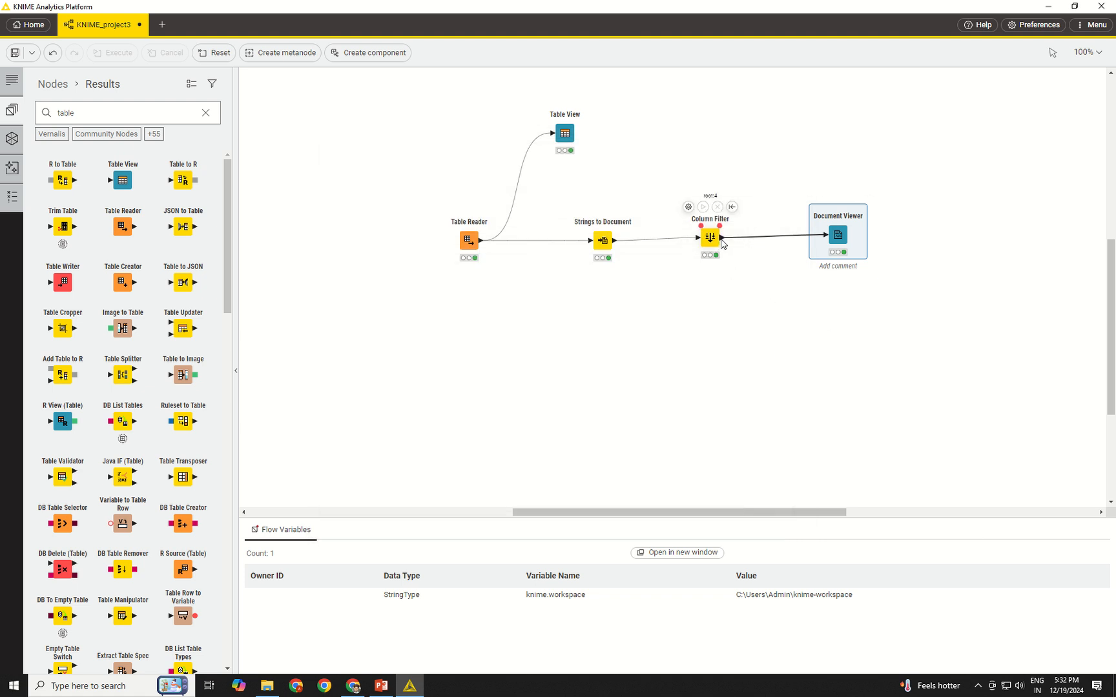
Step: Add a POS Tagger node connected to the Column Filter's output, placed below the main row of nodes
drag(721, 241, 756, 345)
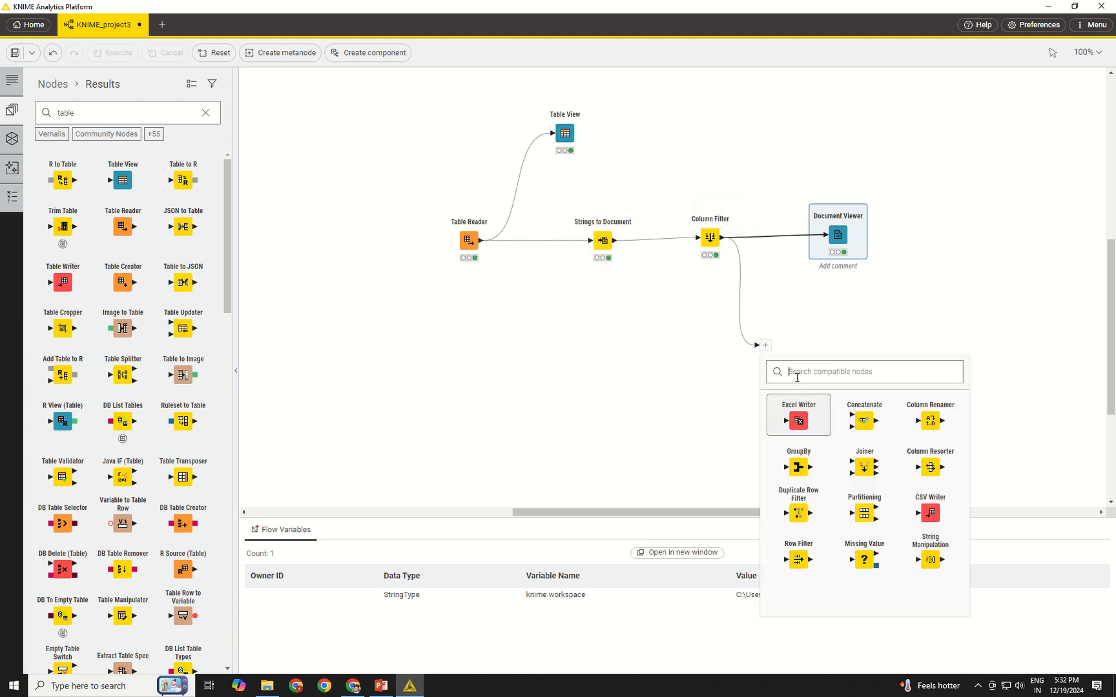
text(POS)
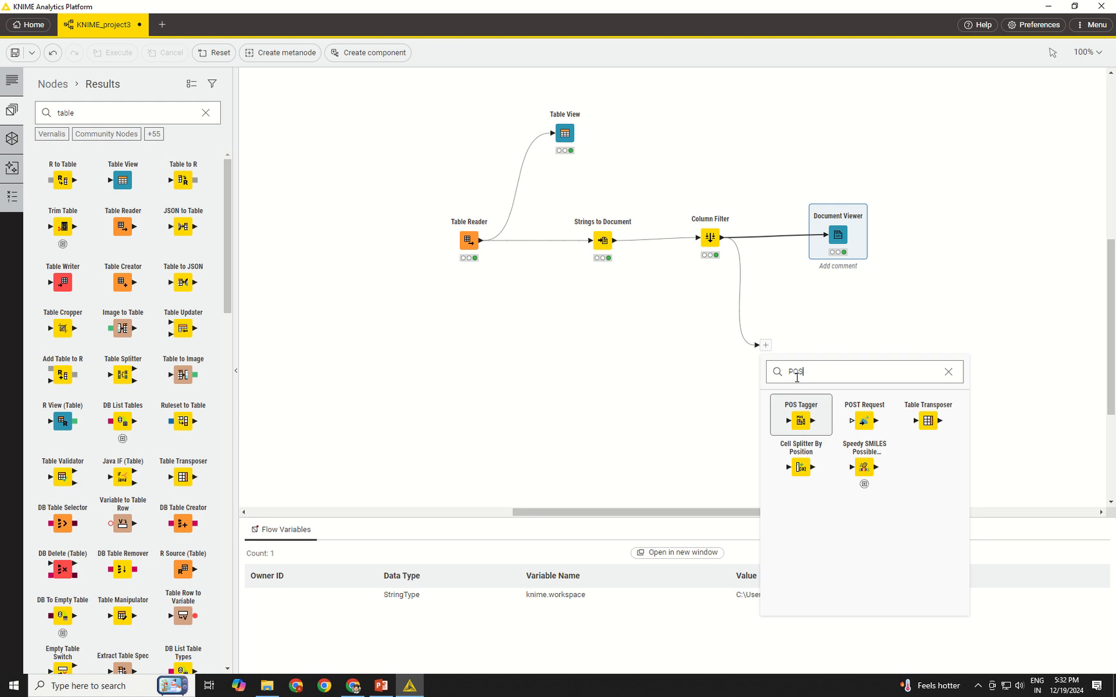
click(800, 422)
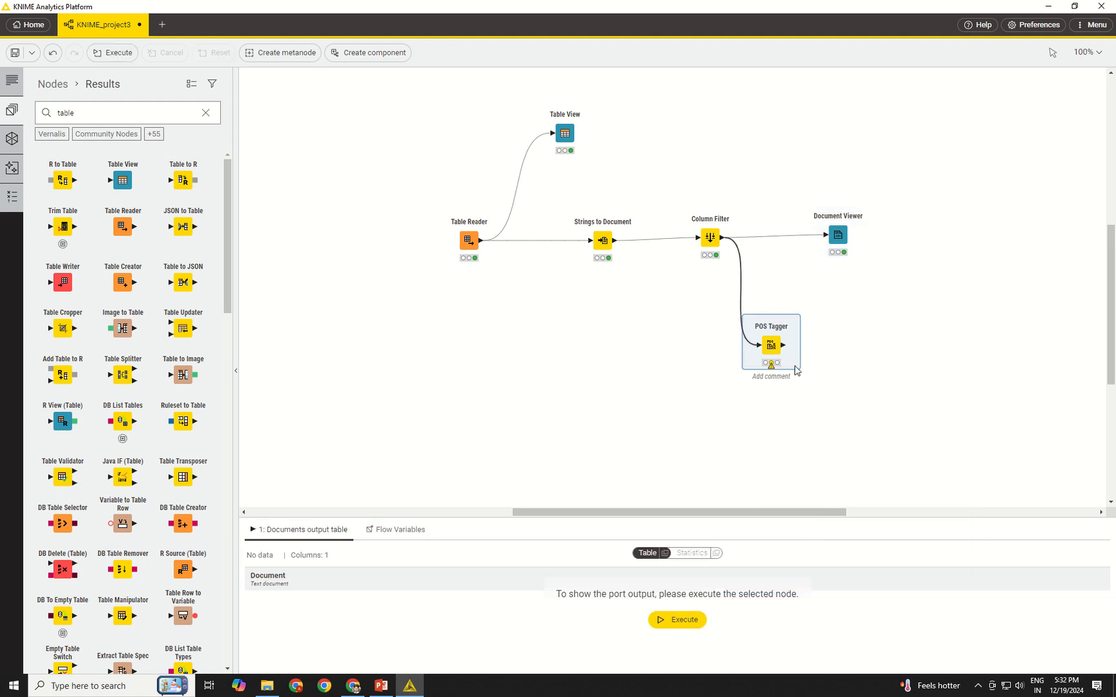
drag(773, 349, 799, 349)
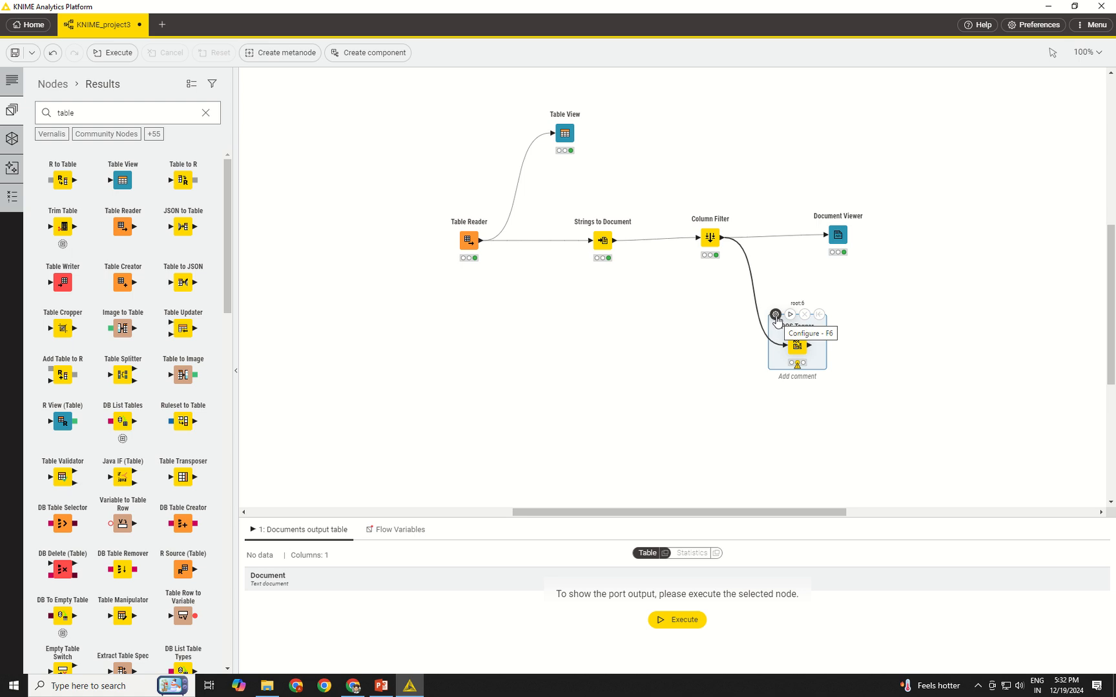
click(600, 238)
drag(600, 238, 598, 240)
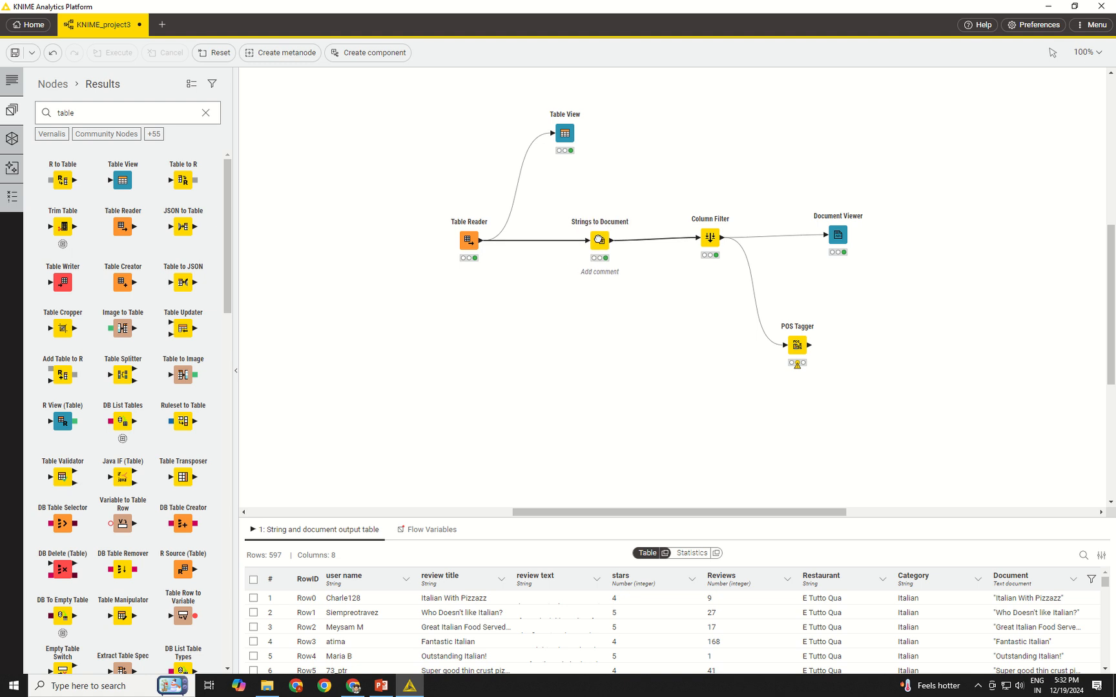
Step: Keep POS Tagger set to replace the Document column with the OpenNLP English WordTokenizer, and execute the node
click(792, 332)
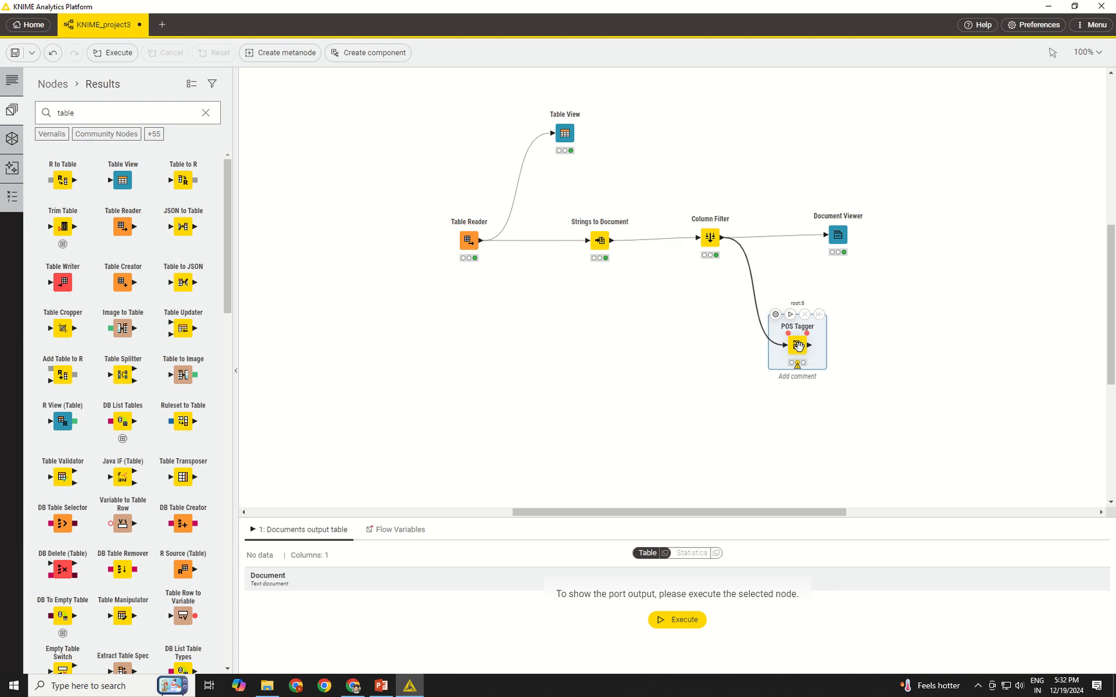
double_click(793, 333)
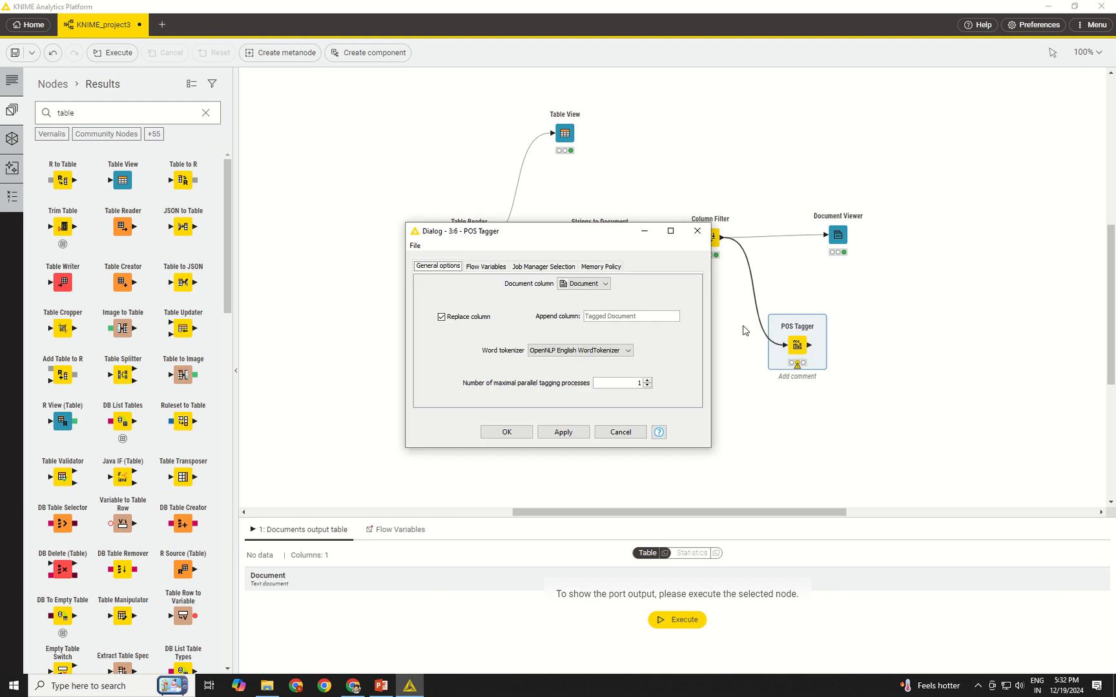
click(517, 439)
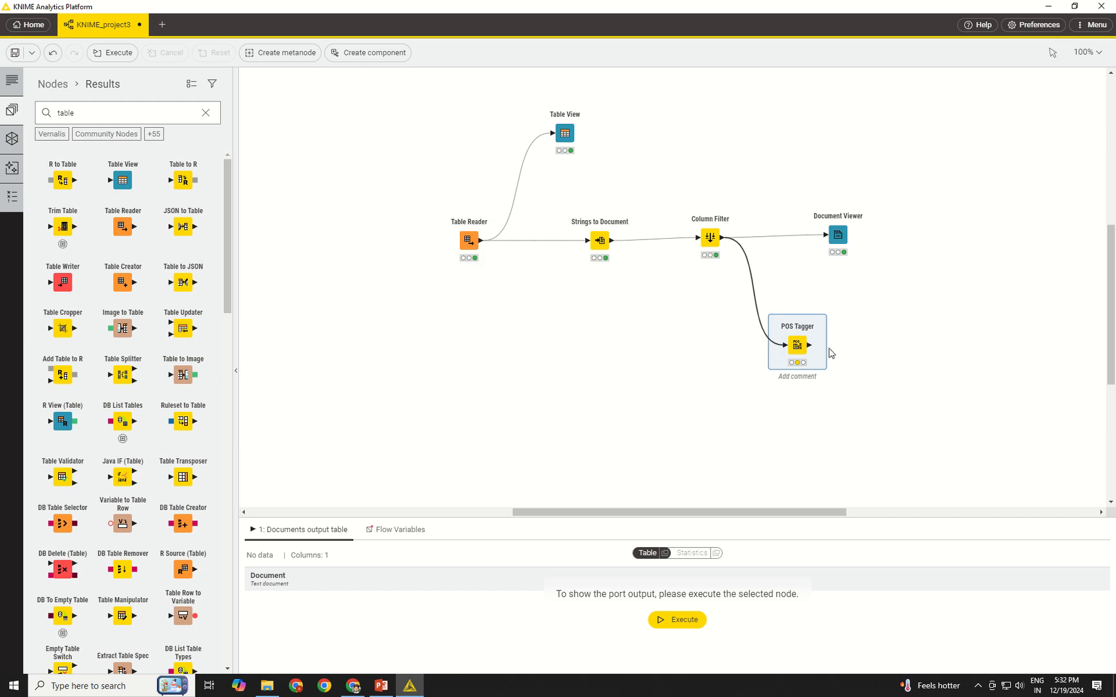
double_click(790, 333)
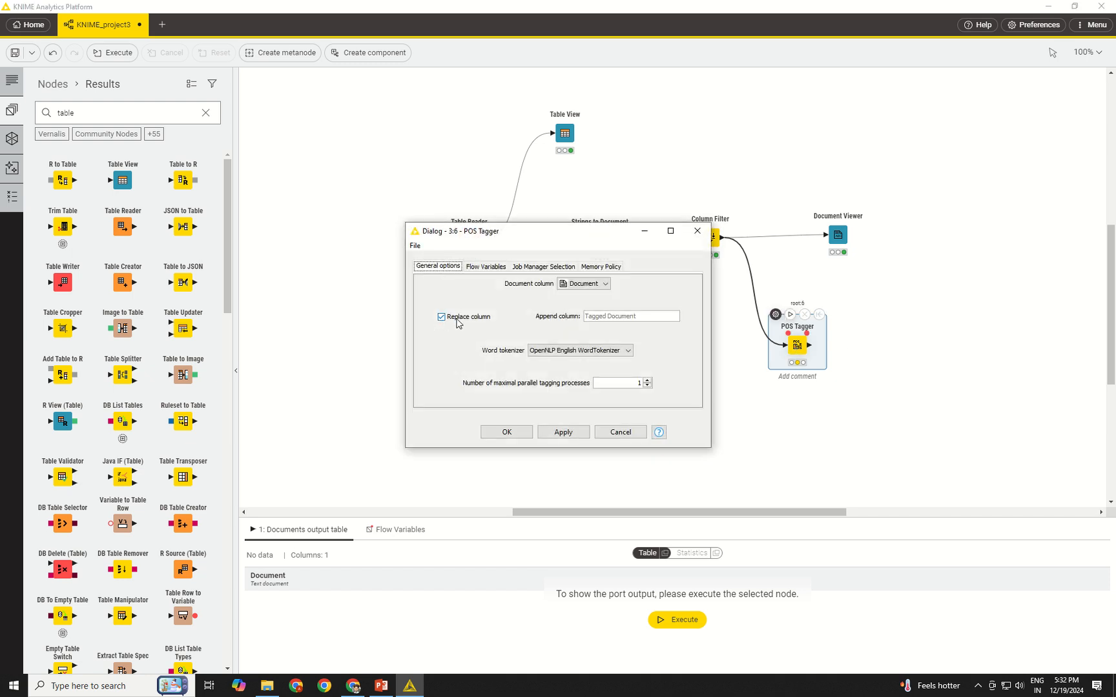
click(443, 319)
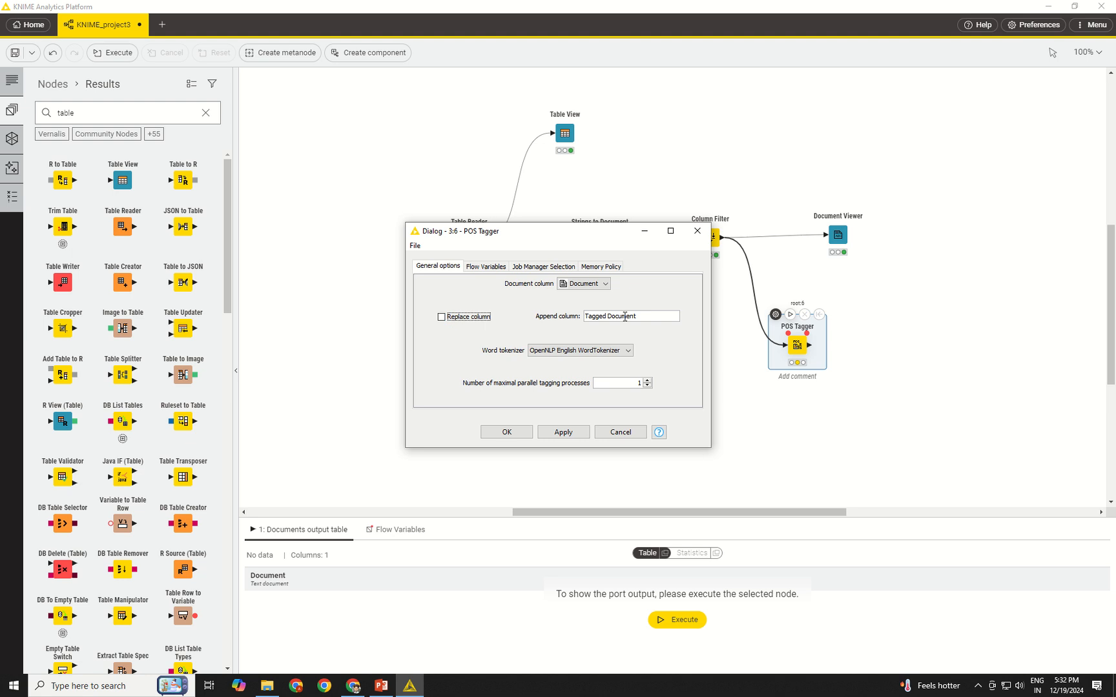
click(442, 317)
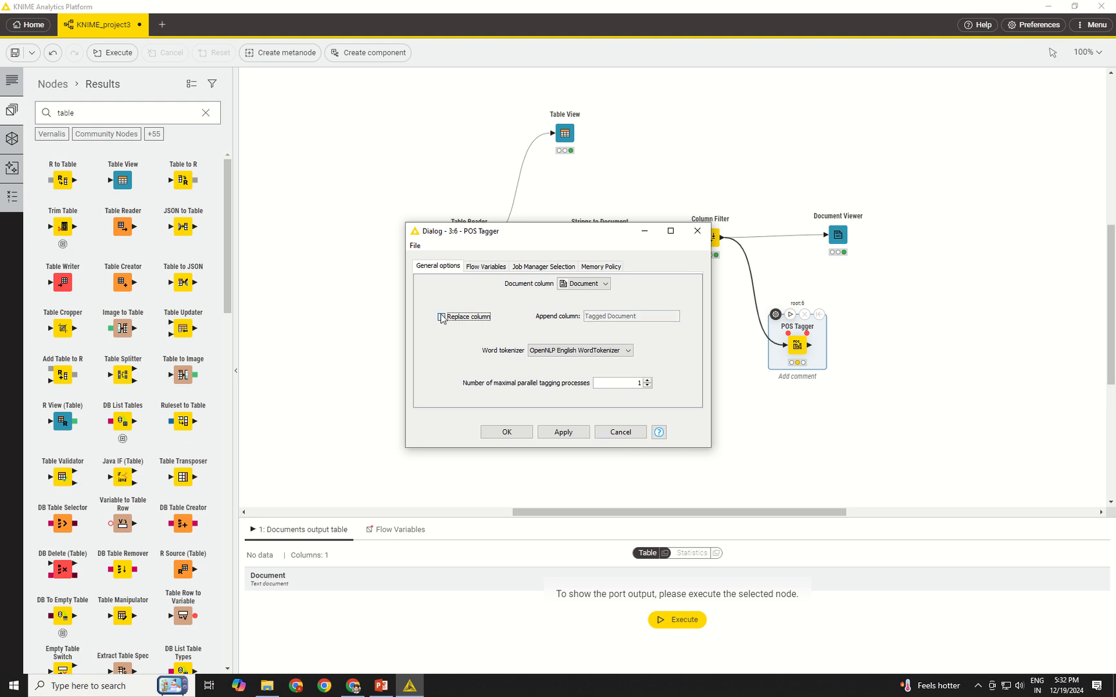
click(501, 431)
drag(796, 345, 808, 350)
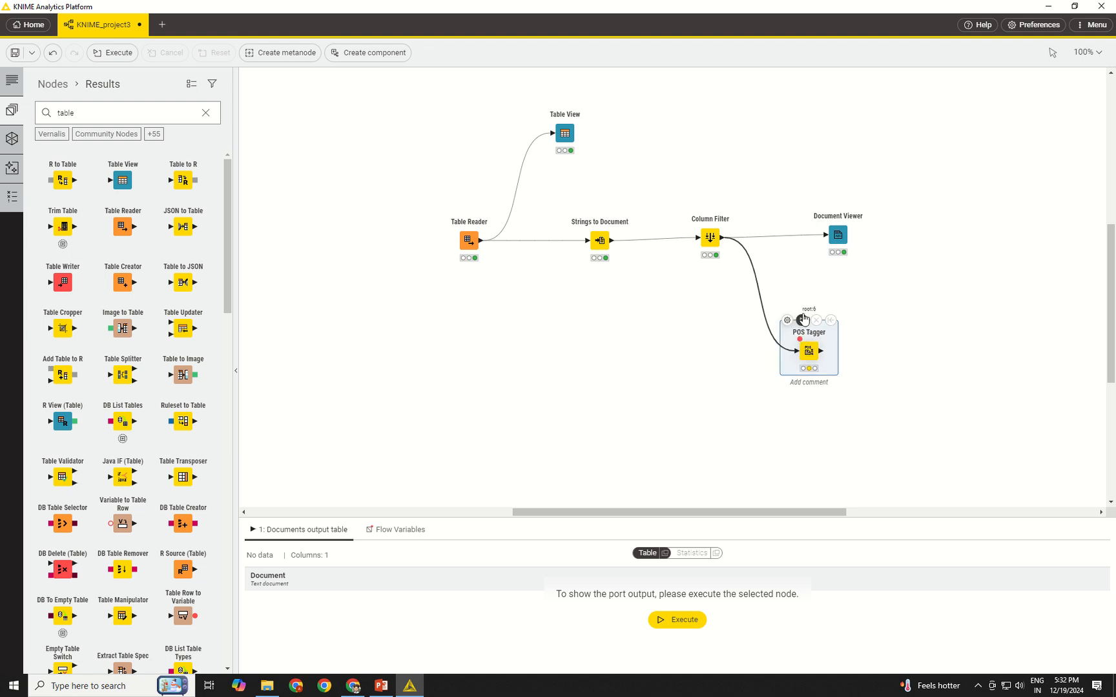
key(F7)
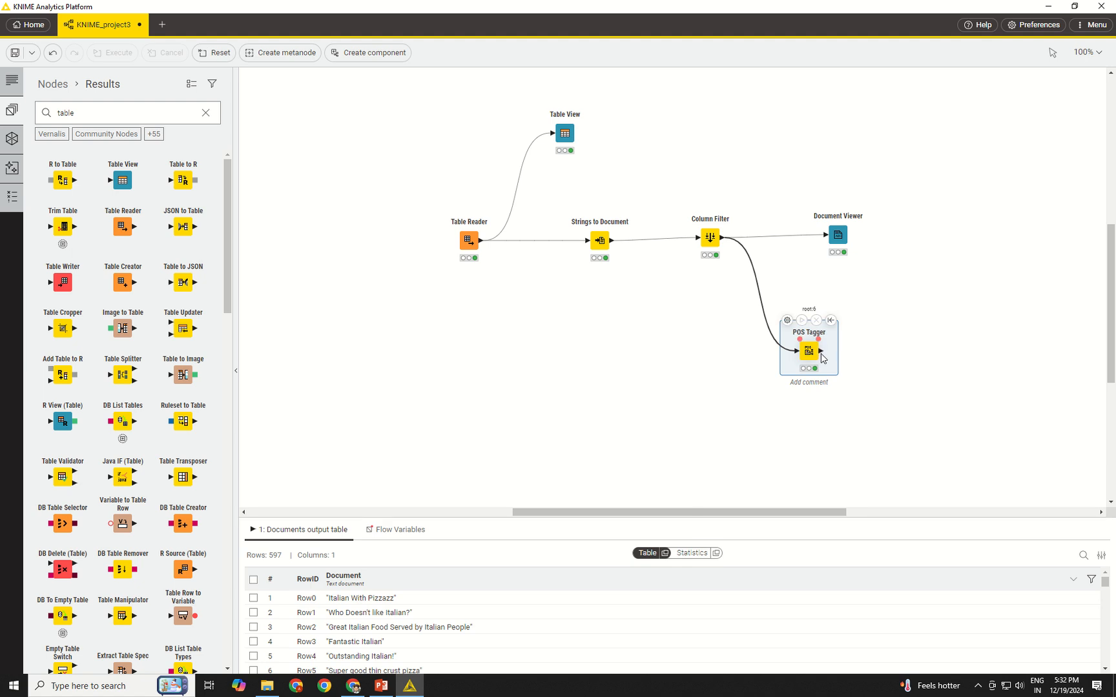
Step: Add a Tagged Document Viewer node to the POS Tagger's output and execute it with Document as its document column
drag(821, 351, 939, 350)
click(1011, 416)
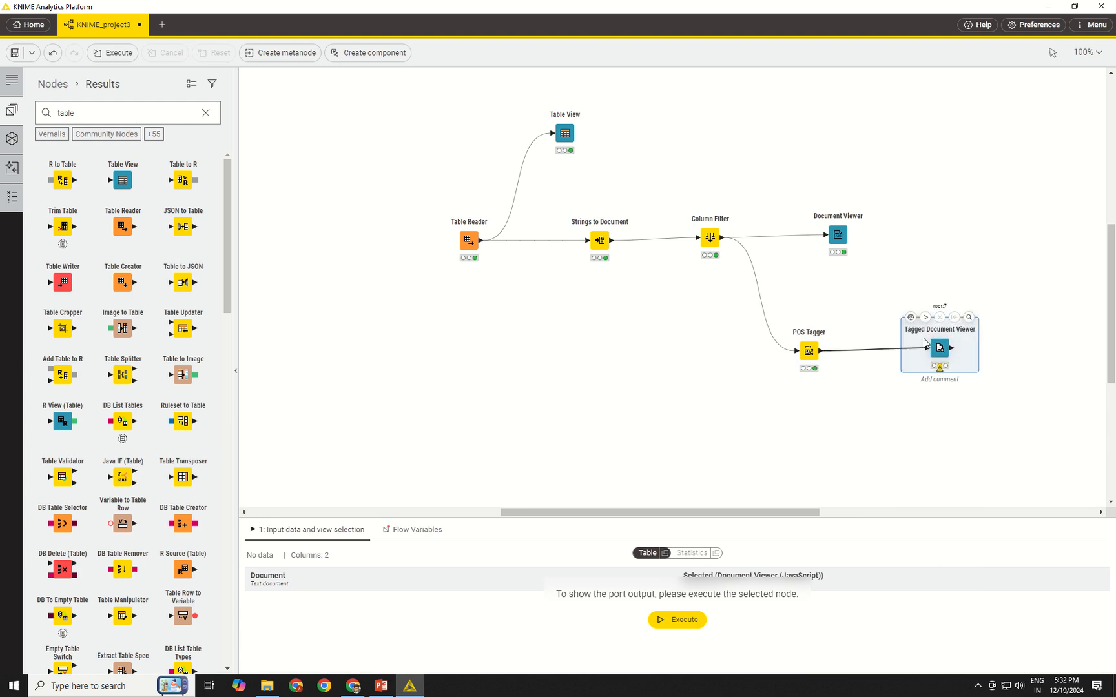
click(910, 317)
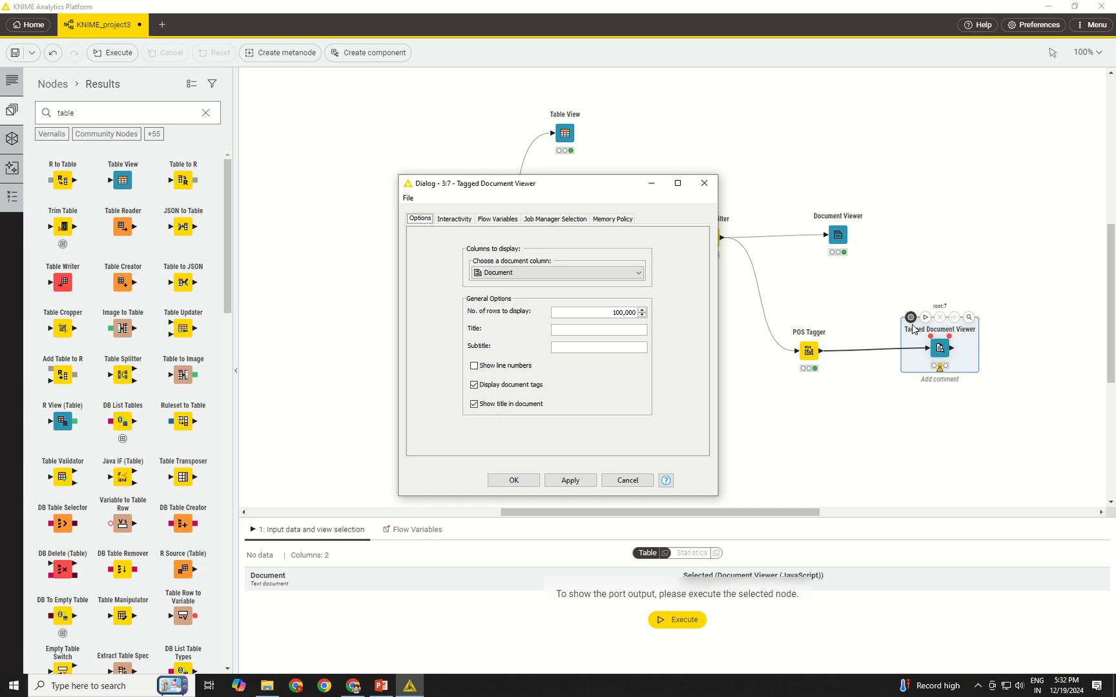
click(520, 481)
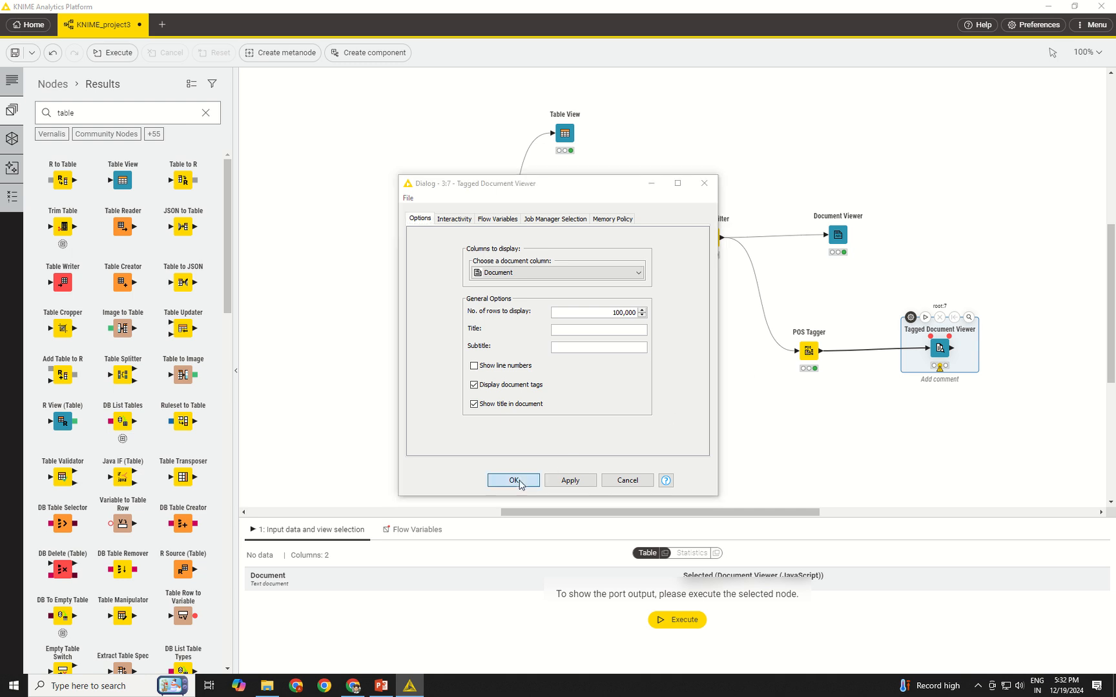
click(925, 319)
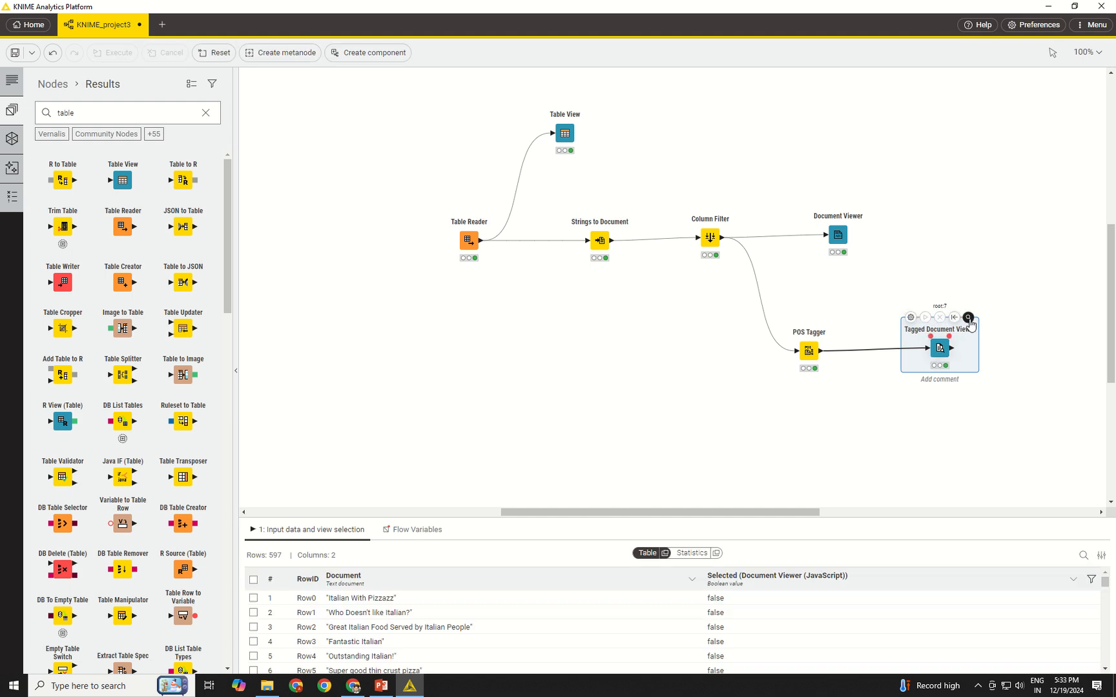
Step: Open the Tagged Document Viewer's view, enlarge its window, and look through the word tags of the first ten reviews
click(968, 319)
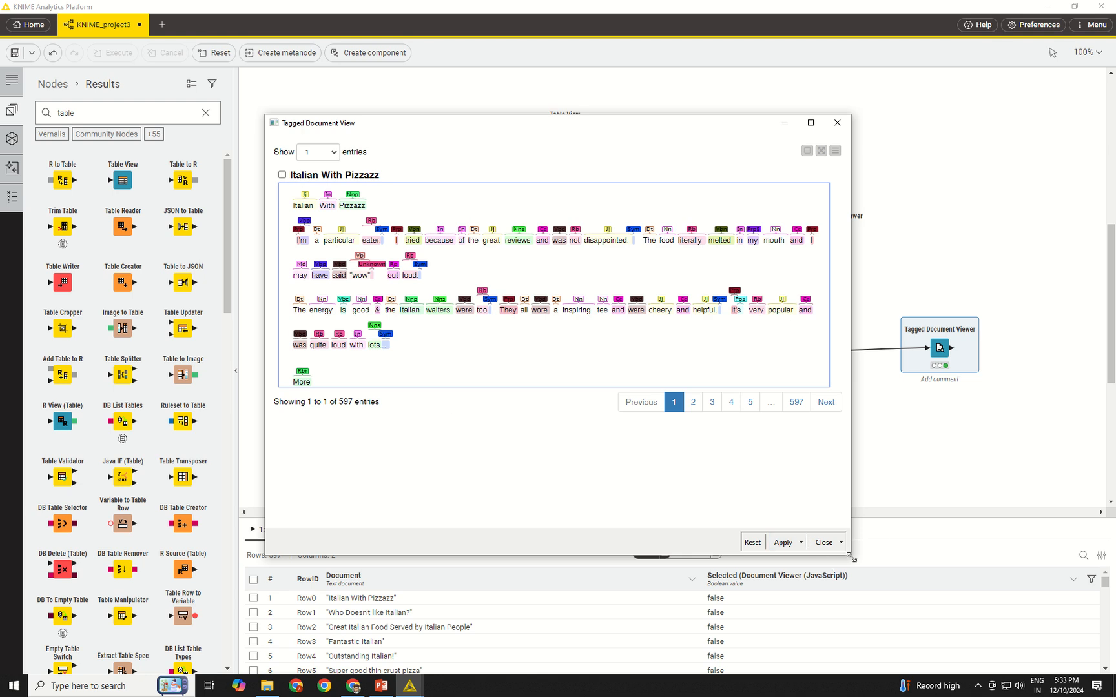
drag(849, 556, 960, 607)
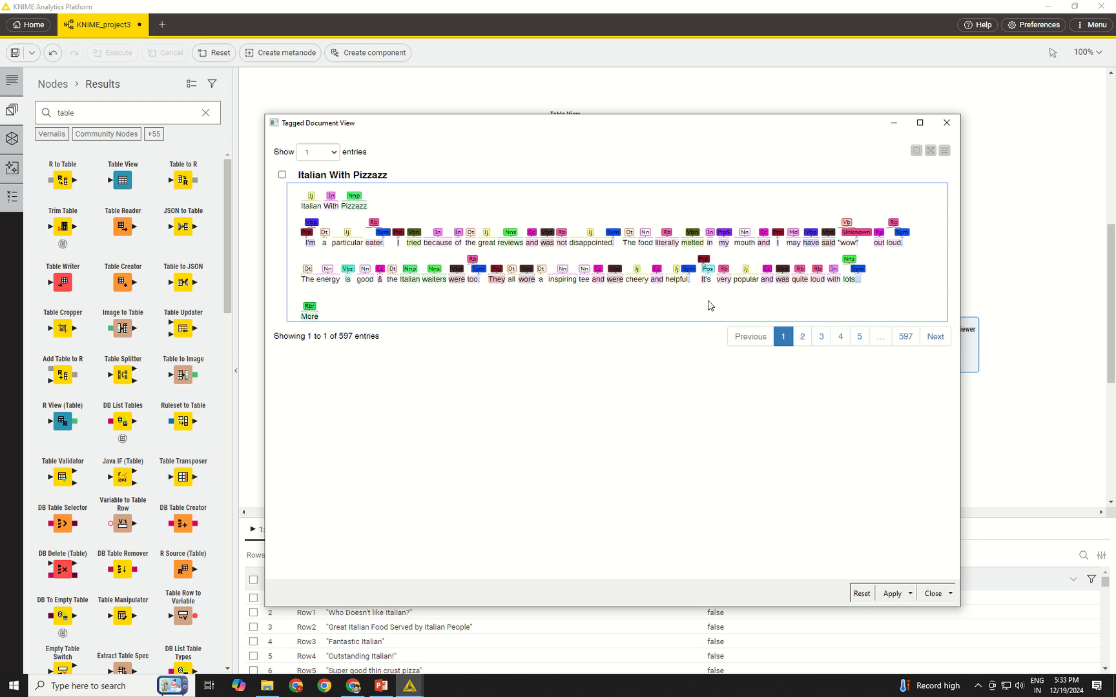
click(802, 337)
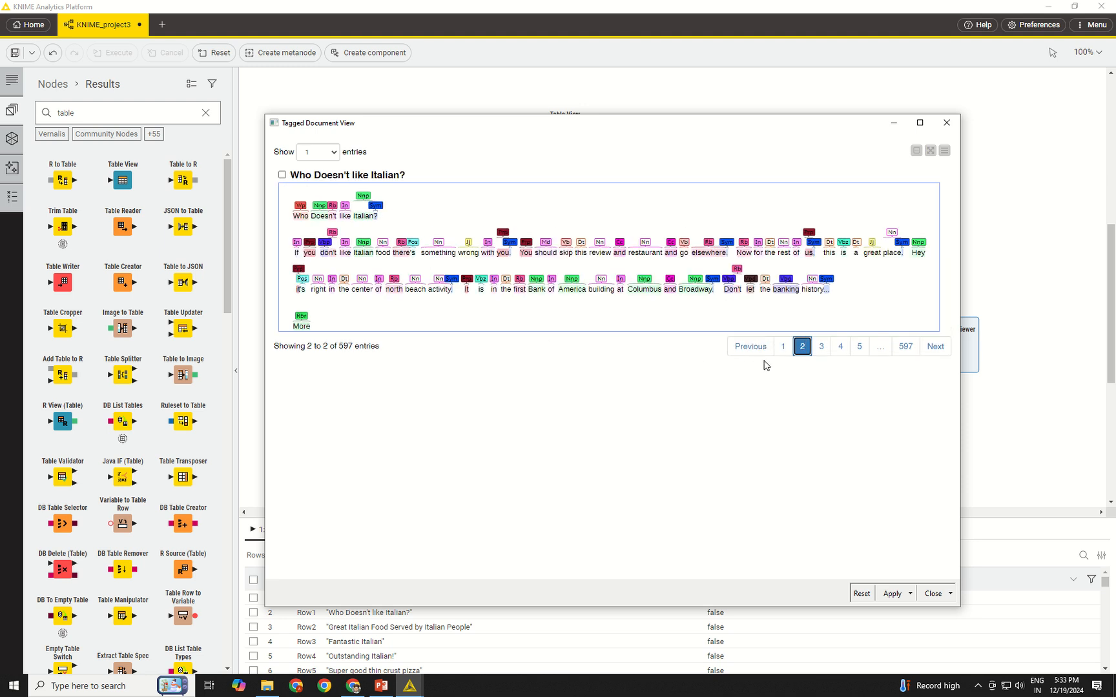
click(821, 346)
click(841, 263)
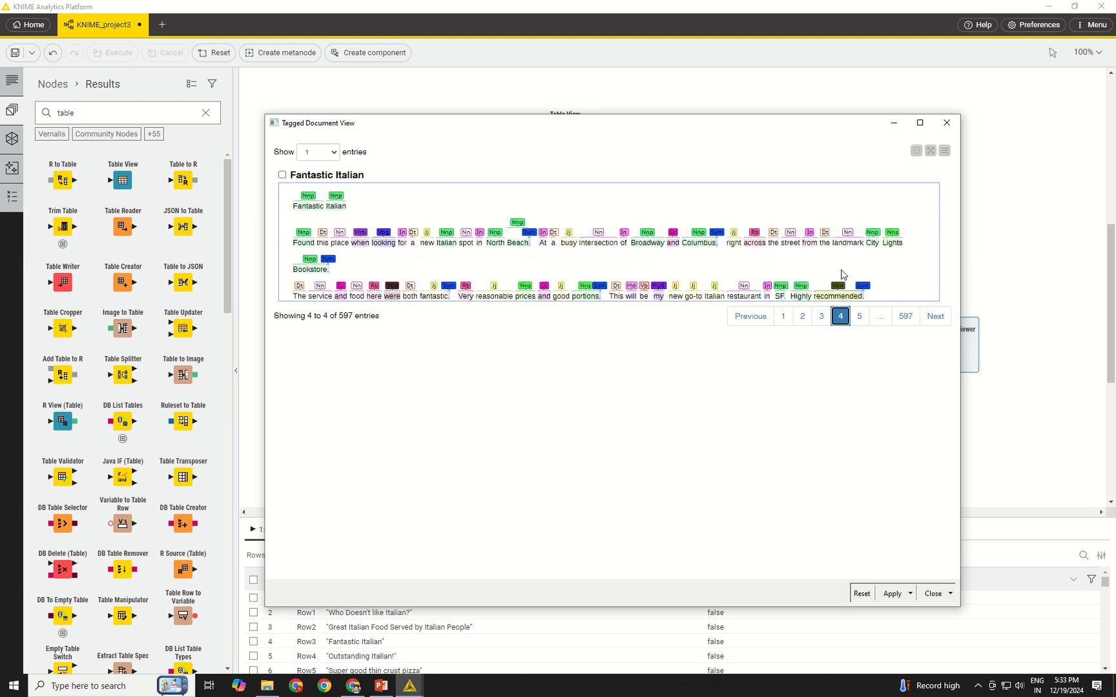
click(860, 318)
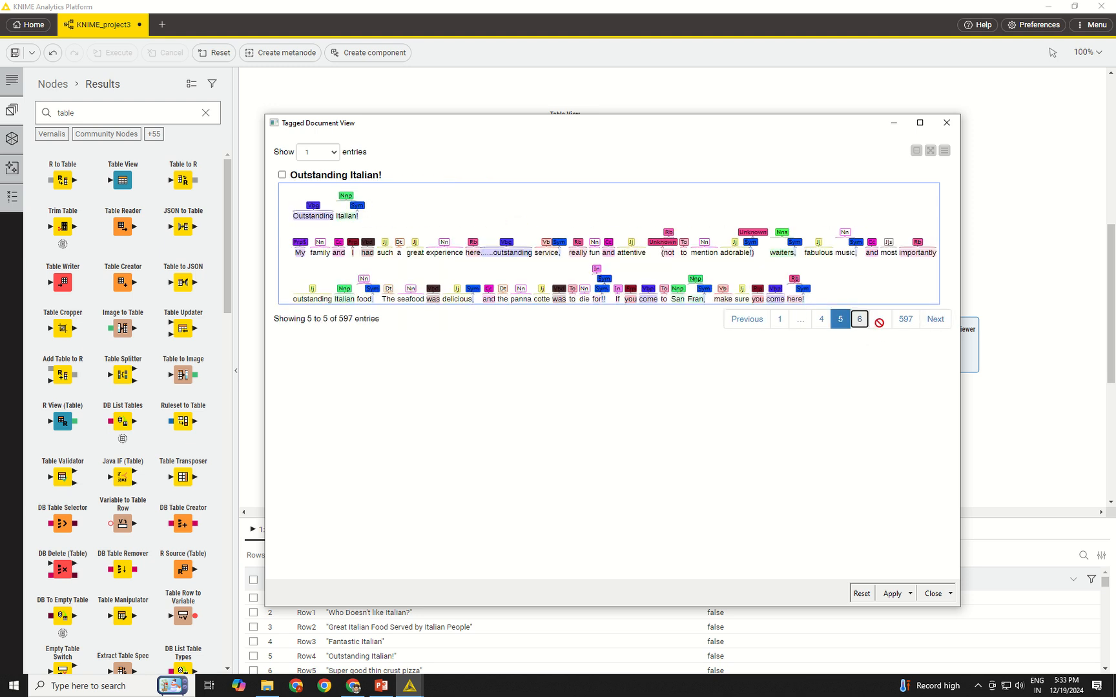
click(935, 319)
click(934, 336)
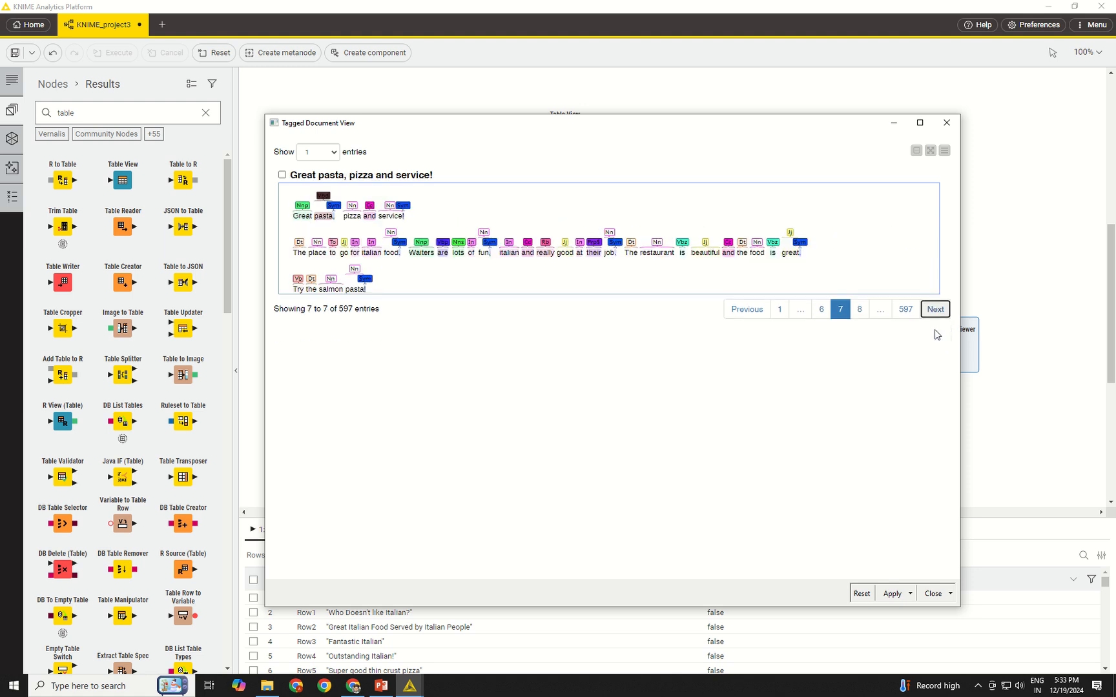
click(940, 310)
click(940, 306)
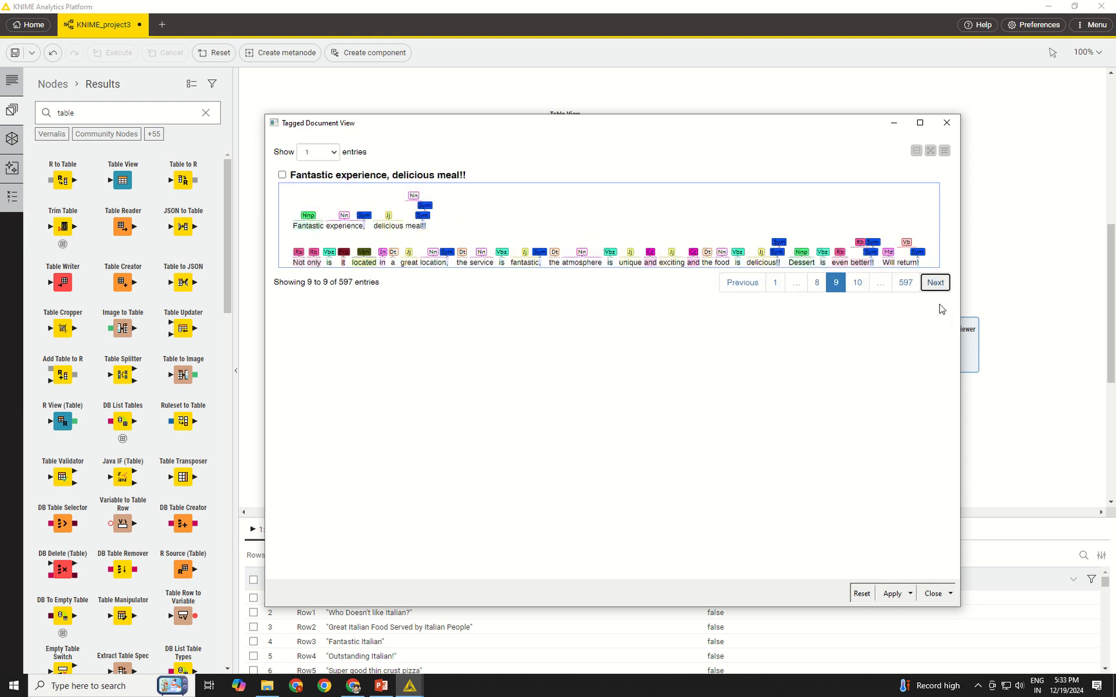
click(935, 284)
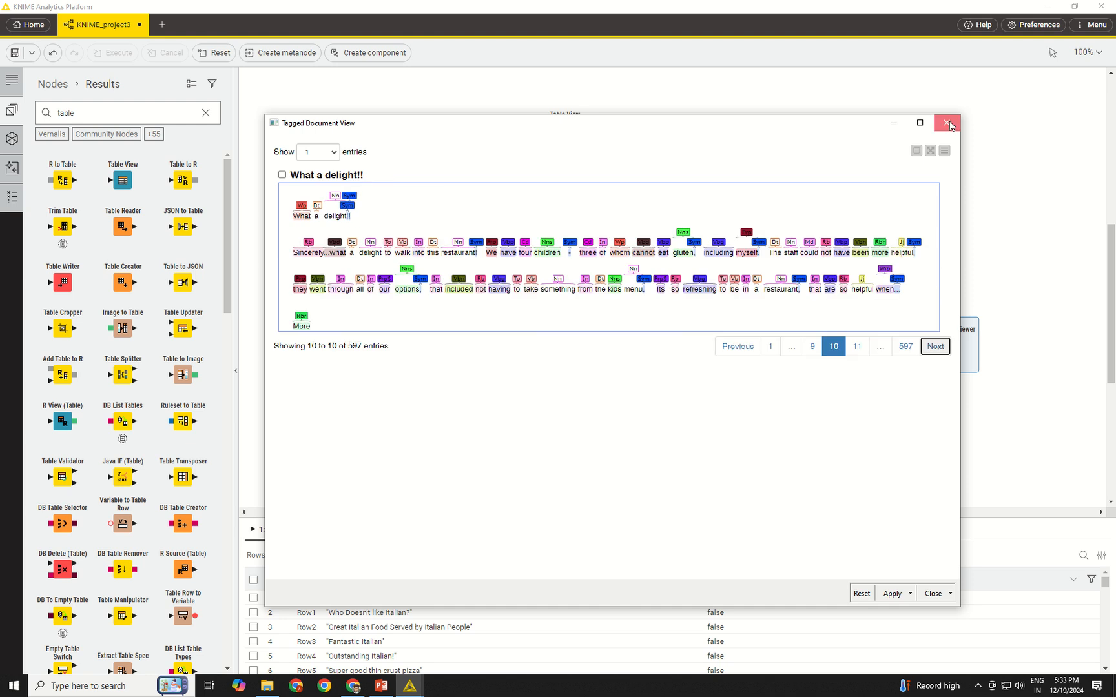
Step: Close the tagged document view, add a Document Viewer node to the POS Tagger's output below the Tagged Document Viewer, and execute it
click(947, 122)
click(639, 411)
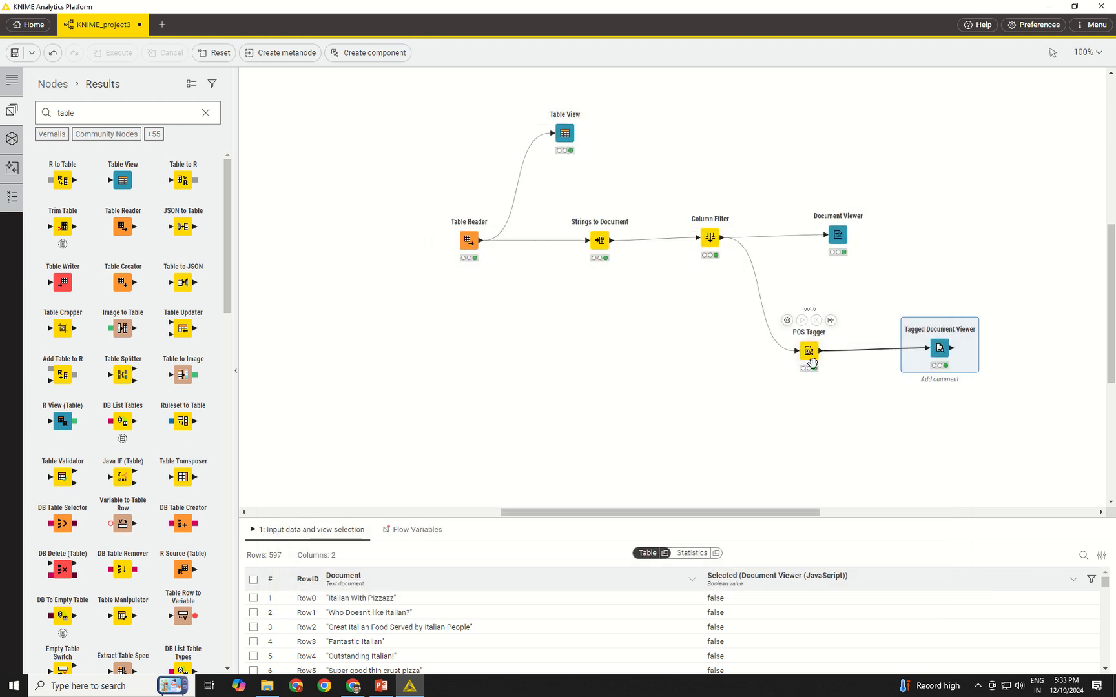
drag(820, 351, 879, 438)
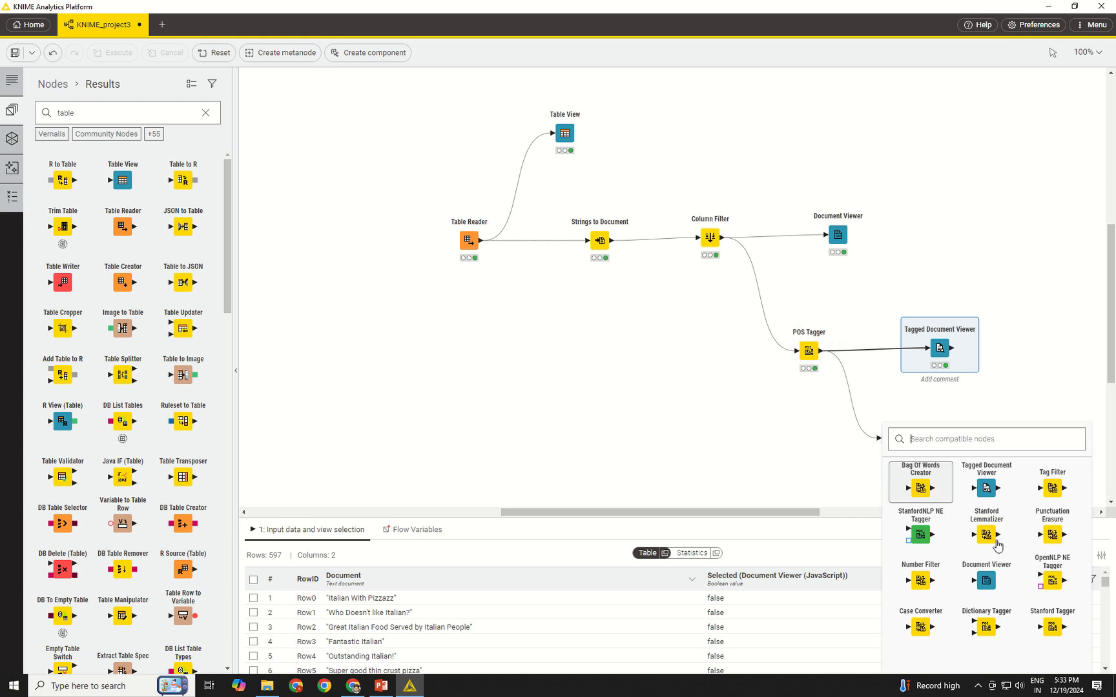
click(986, 579)
drag(889, 437, 930, 438)
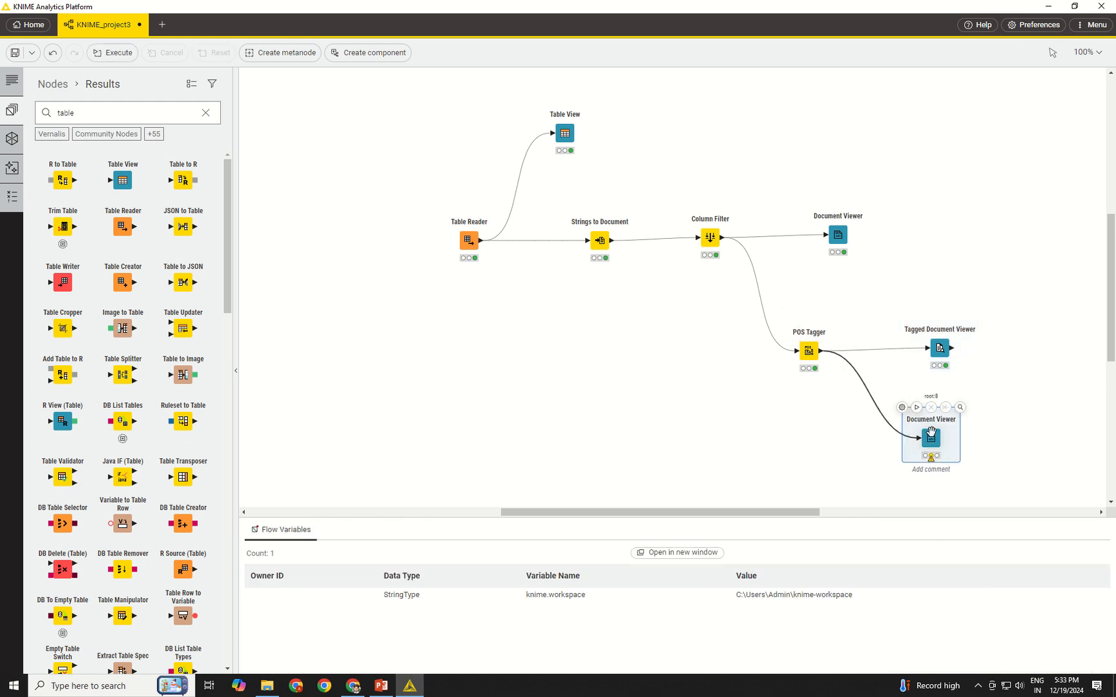
click(917, 407)
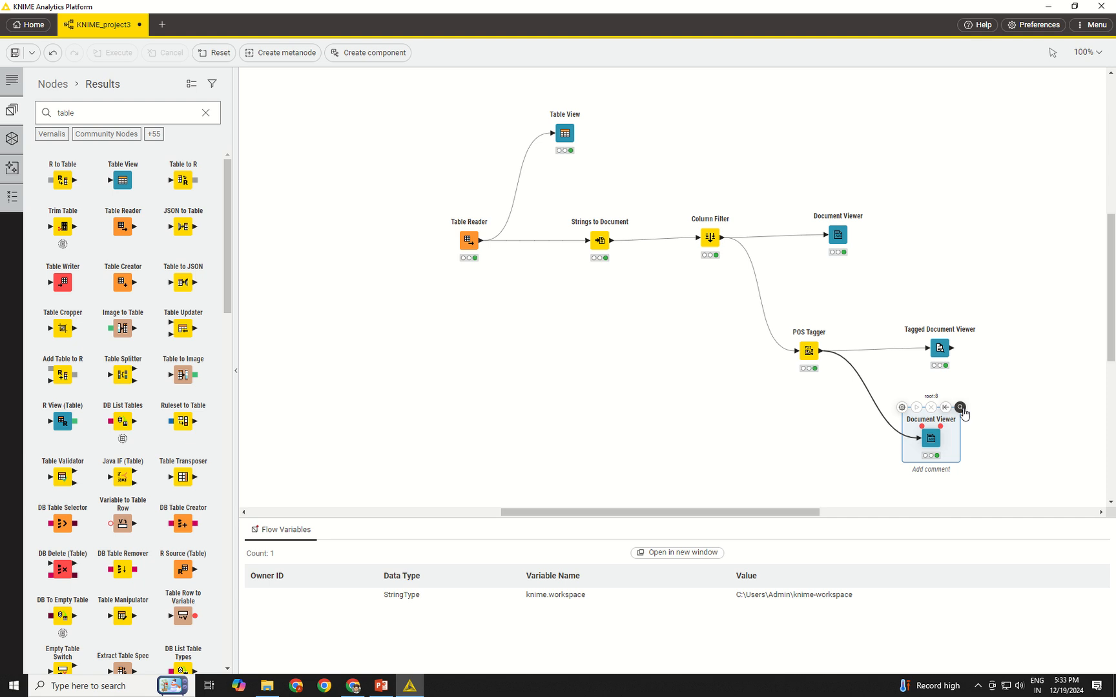
Step: Open the review "Hole in the wall, better to avoid" in the new Document Viewer's view and display its word tags with tag type POS
click(961, 408)
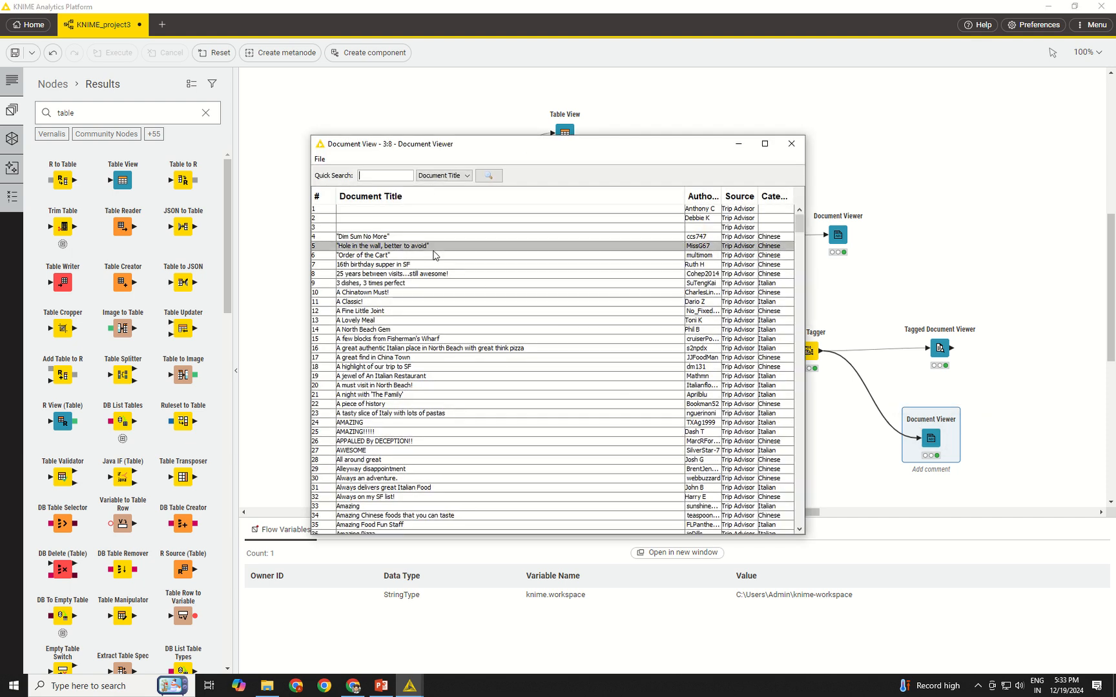
double_click(434, 251)
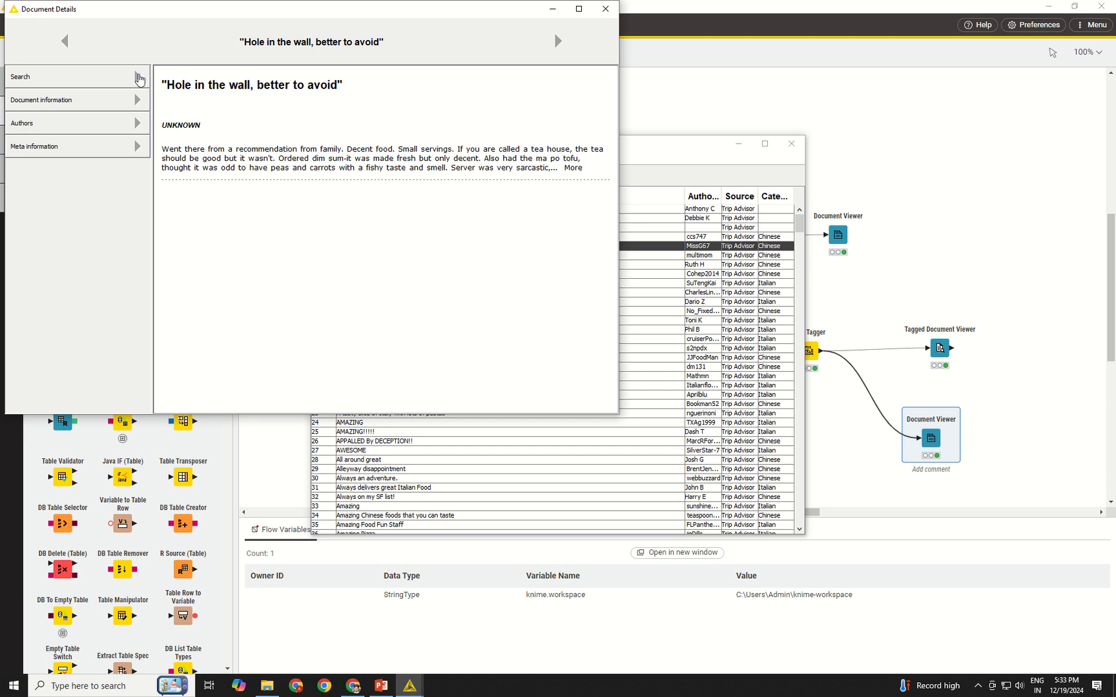
click(135, 76)
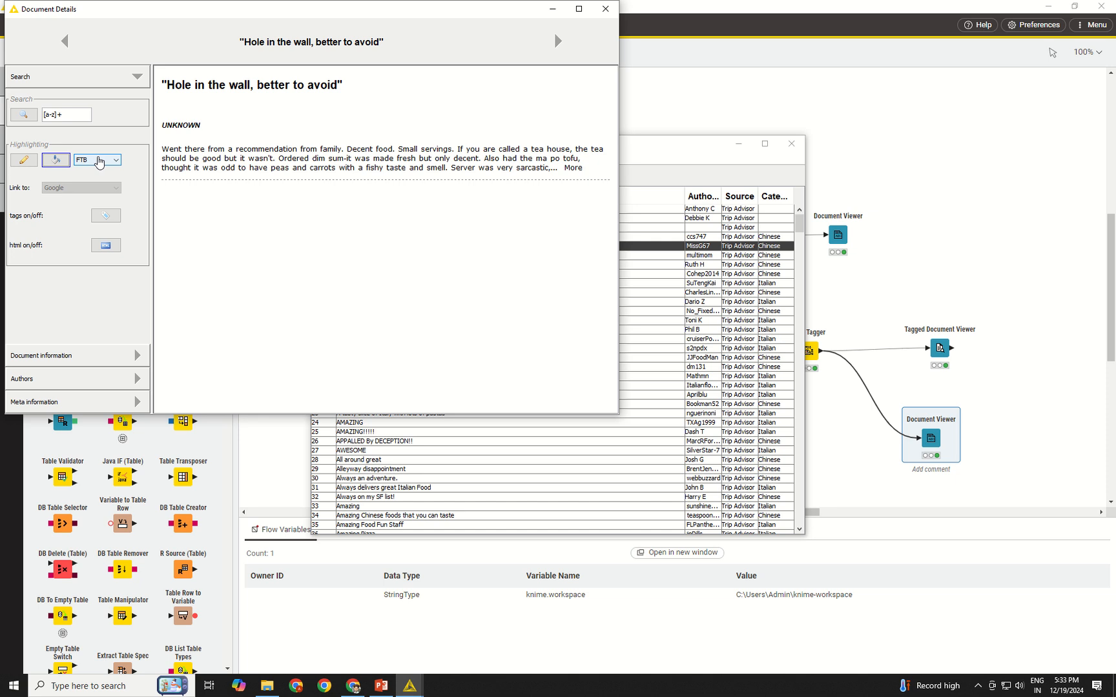
click(98, 161)
click(90, 193)
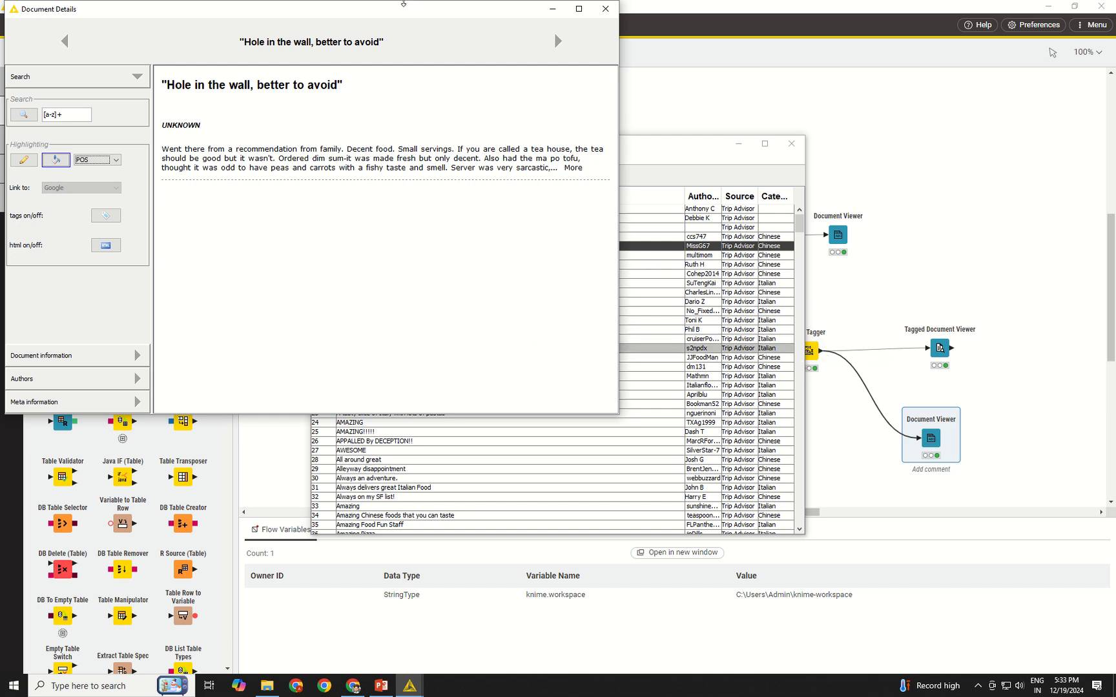
drag(407, 13, 461, 43)
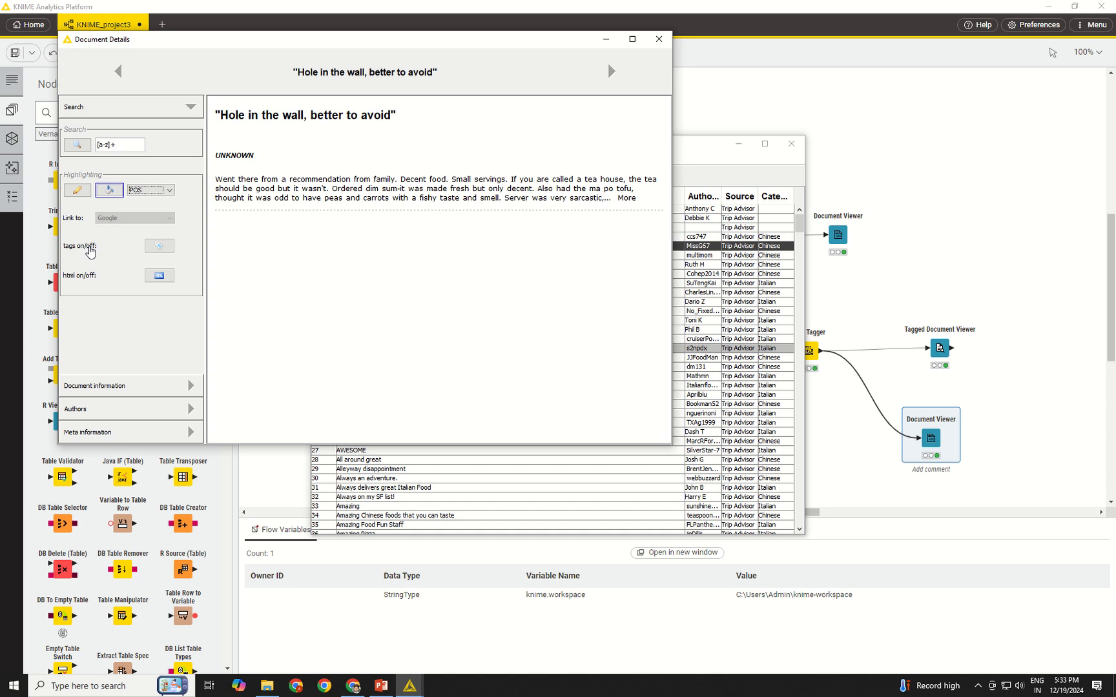
click(155, 251)
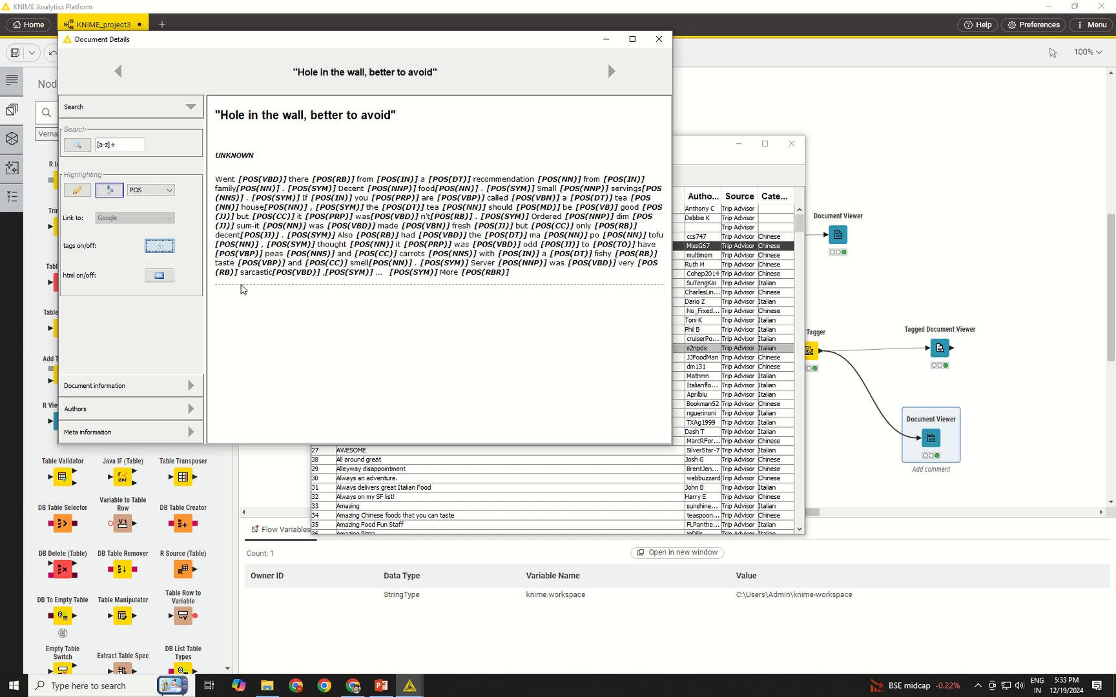